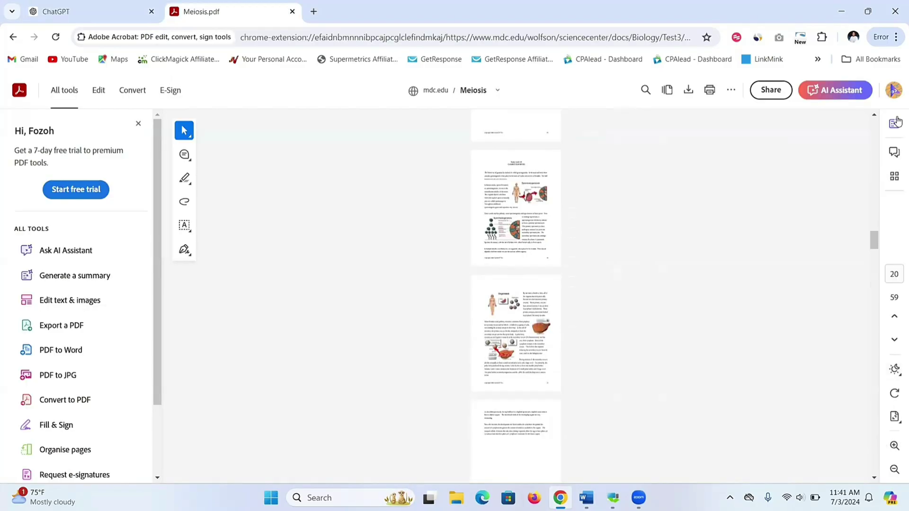
# Paste the Meiosis.pdf notes after the summary prompt, send it, and read the overview, Meiosis I and Meiosis II summary.
pyautogui.scroll(10, 892, 447)
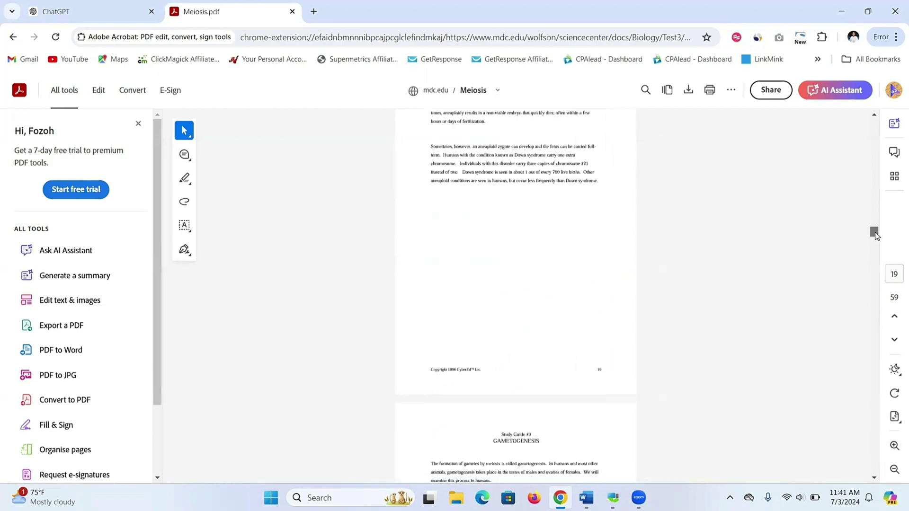
pyautogui.scroll(-3, 892, 446)
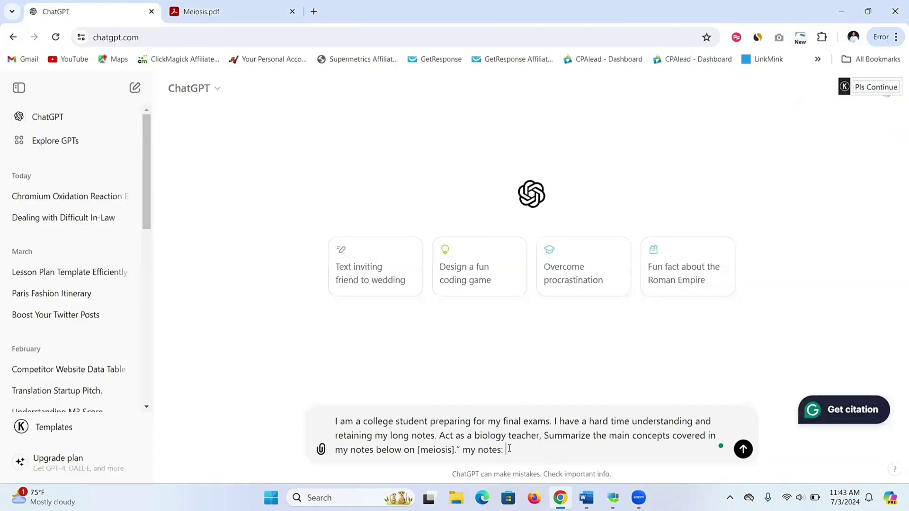
pyautogui.hotkey('ctrl', 'v')
pyautogui.press('Return')
pyautogui.scroll(-10, 894, 284)
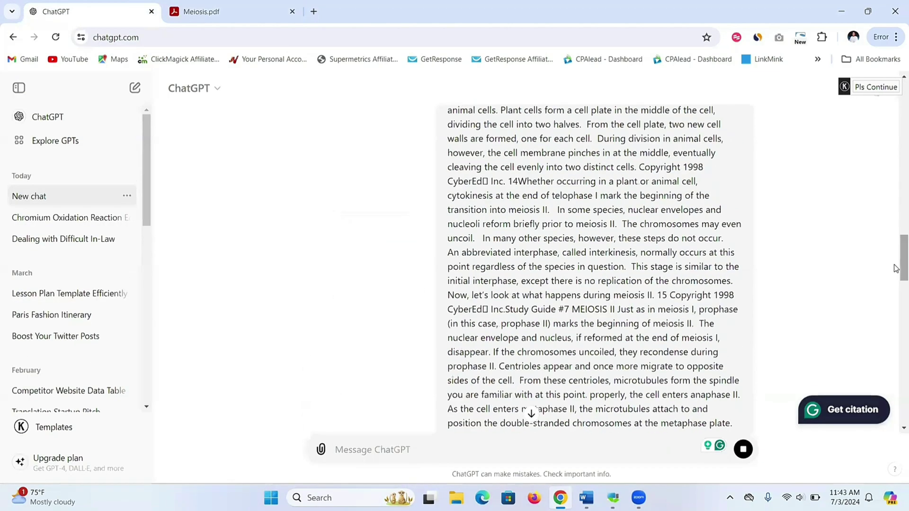
pyautogui.scroll(-2, 896, 299)
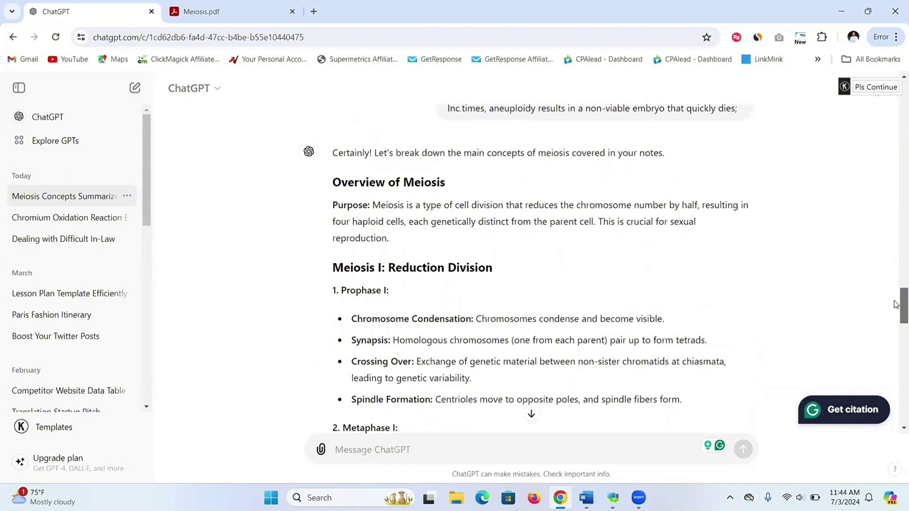
pyautogui.moveTo(896, 304); pyautogui.dragTo(896, 357)
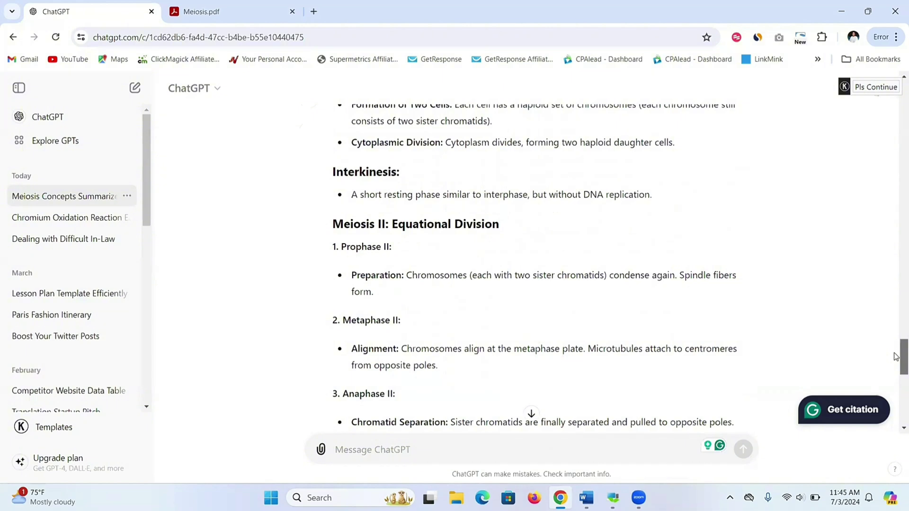
pyautogui.moveTo(896, 357); pyautogui.dragTo(896, 407)
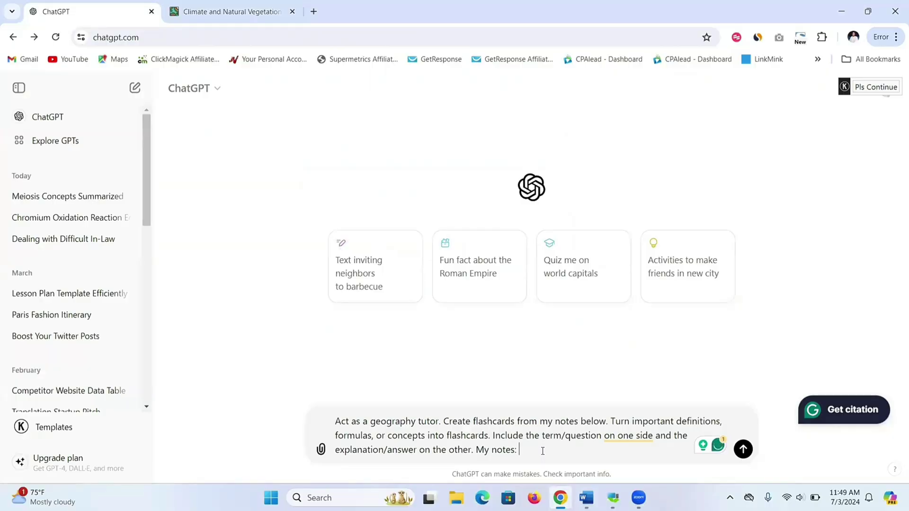
# Paste the geography climate notes into the flashcard prompt, send it, and review the question-and-answer flashcards.
pyautogui.hotkey('ctrl', 'v')
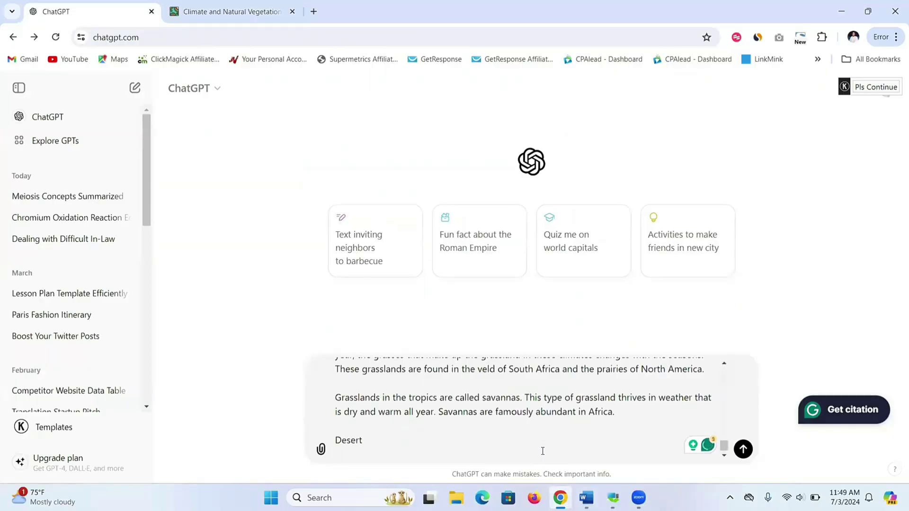
pyautogui.click(742, 448)
pyautogui.moveTo(898, 102); pyautogui.dragTo(896, 406)
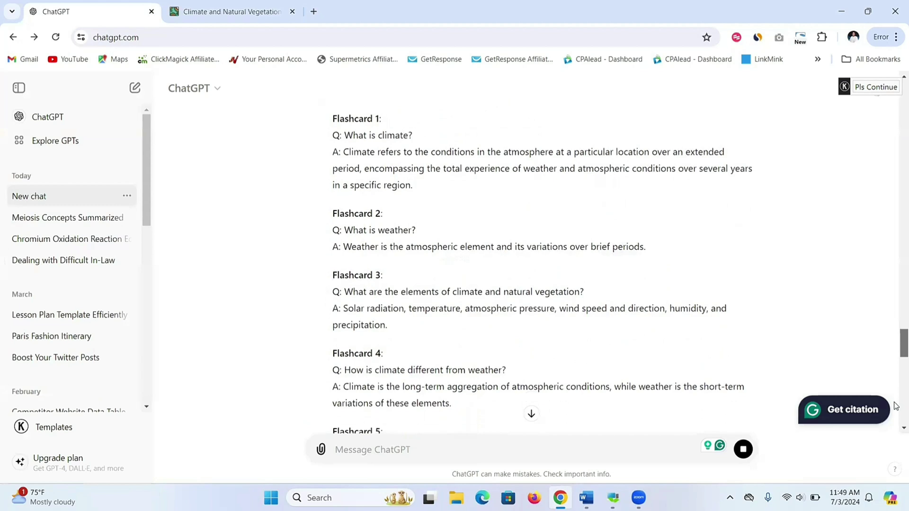
pyautogui.scroll(-1, 896, 406)
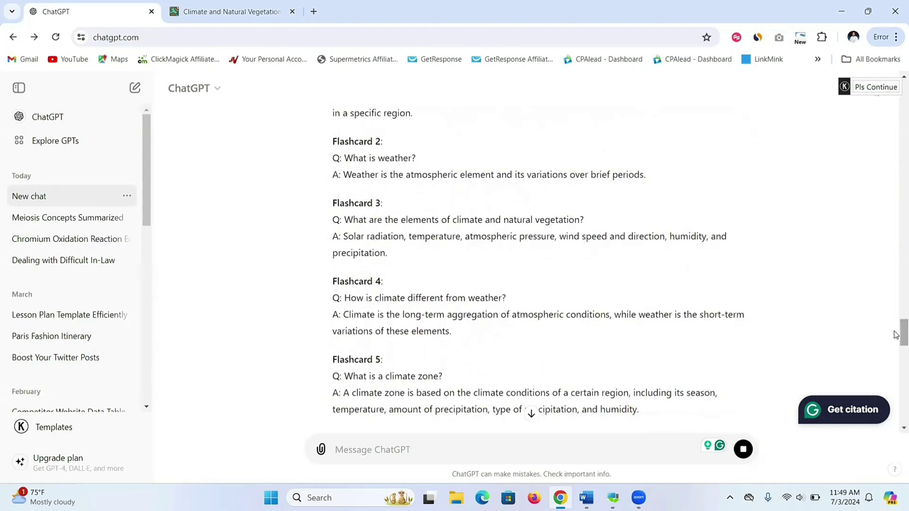
pyautogui.scroll(-1, 895, 335)
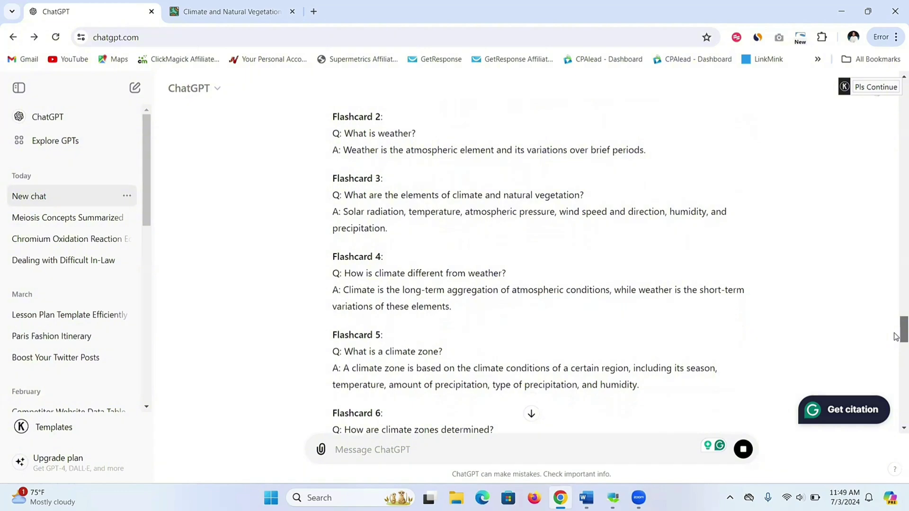
pyautogui.scroll(-1, 895, 339)
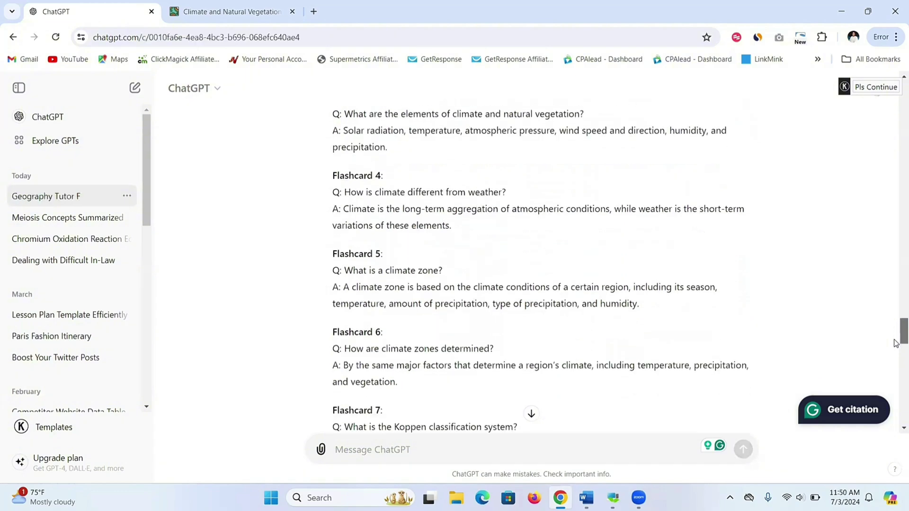
pyautogui.moveTo(896, 342); pyautogui.dragTo(895, 423)
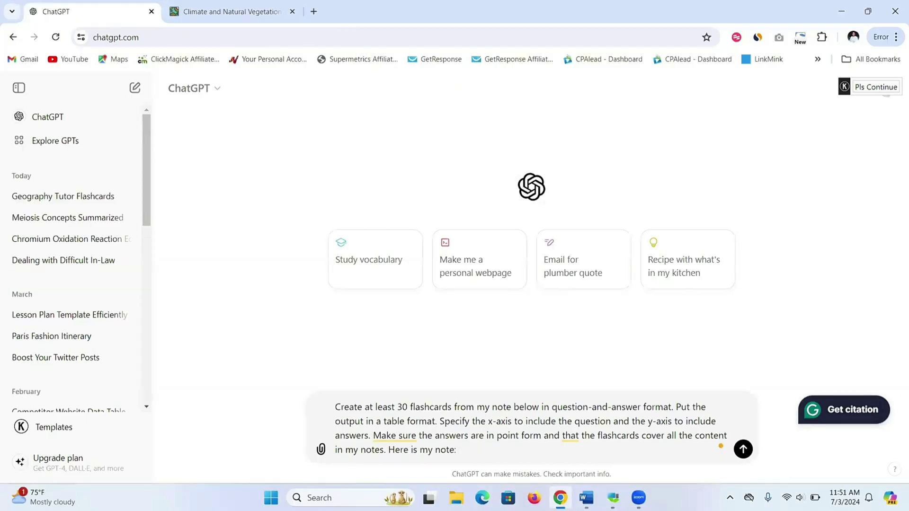
# Paste the climate notes, remove the trailing 'Desert' heading, and send the 30-flashcard table request.
pyautogui.hotkey('ctrl', 'v')
pyautogui.press('BackSpace')
pyautogui.press('BackSpace')
pyautogui.press('BackSpace')
pyautogui.press('BackSpace')
pyautogui.press('BackSpace')
pyautogui.press('BackSpace')
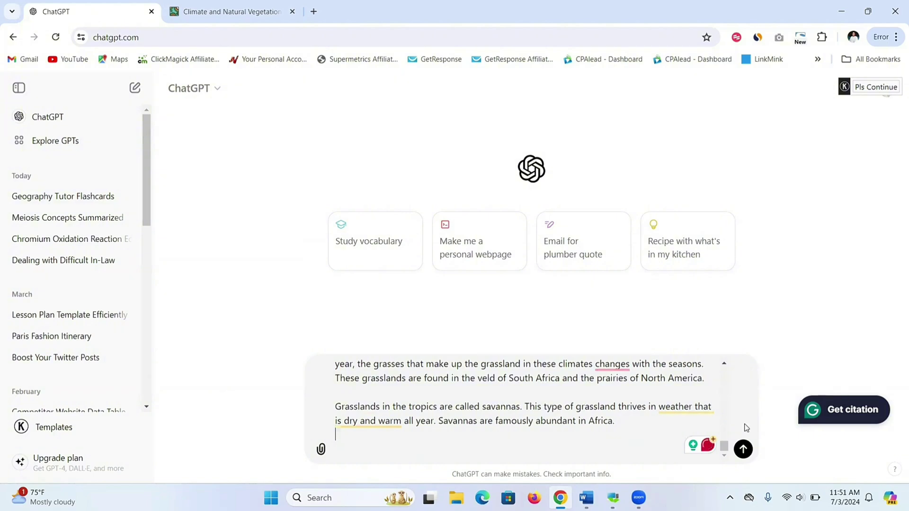
pyautogui.click(742, 448)
pyautogui.moveTo(895, 296); pyautogui.dragTo(895, 372)
# Read through the table of 30 climate and vegetation flashcards with point-form answers.
pyautogui.scroll(-1, 895, 372)
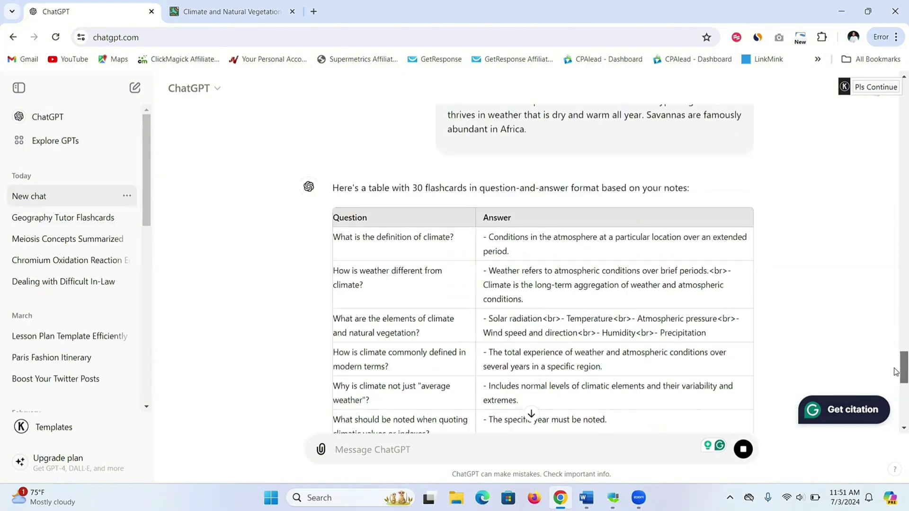
pyautogui.scroll(-2, 895, 372)
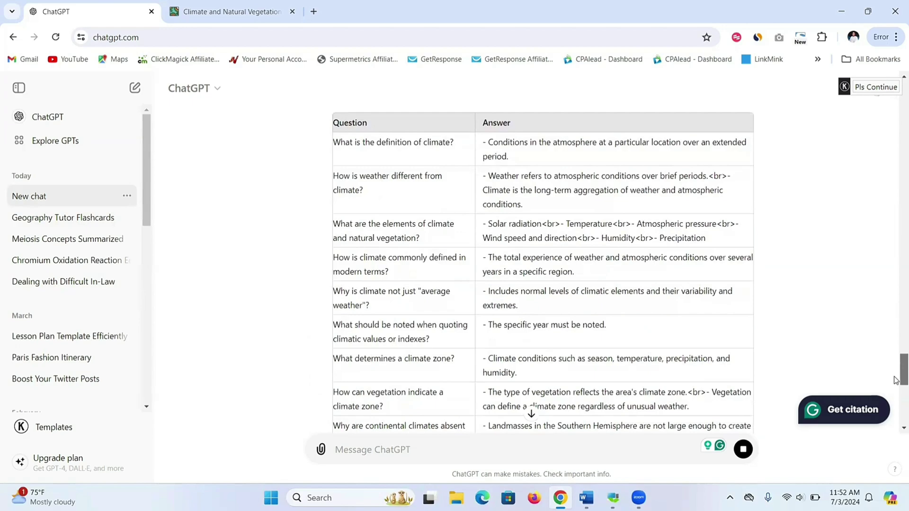
pyautogui.scroll(-1, 896, 381)
pyautogui.moveTo(896, 380); pyautogui.dragTo(895, 401)
pyautogui.scroll(-3, 899, 404)
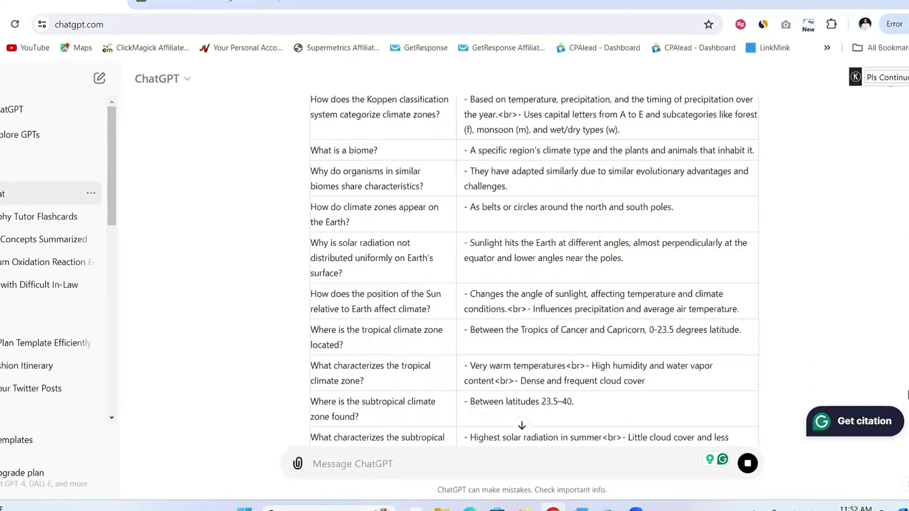
pyautogui.scroll(-10, 907, 394)
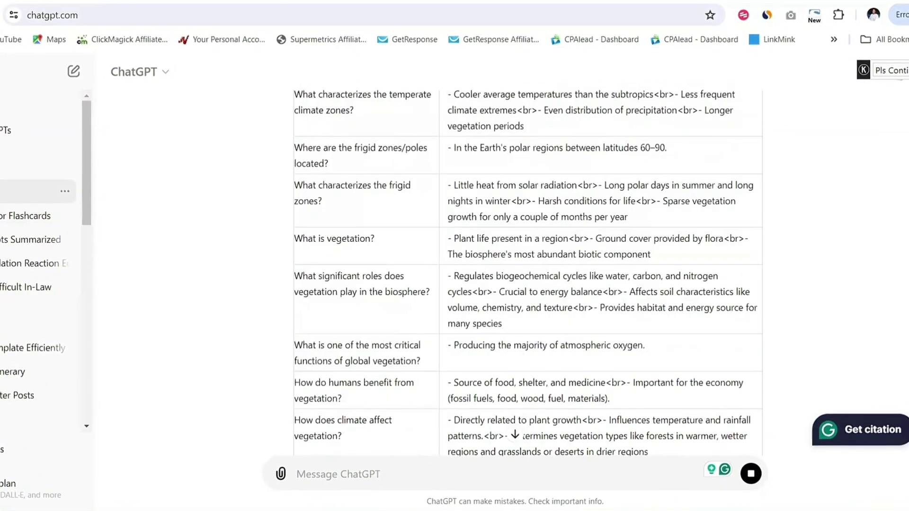
pyautogui.scroll(-4, 521, 270)
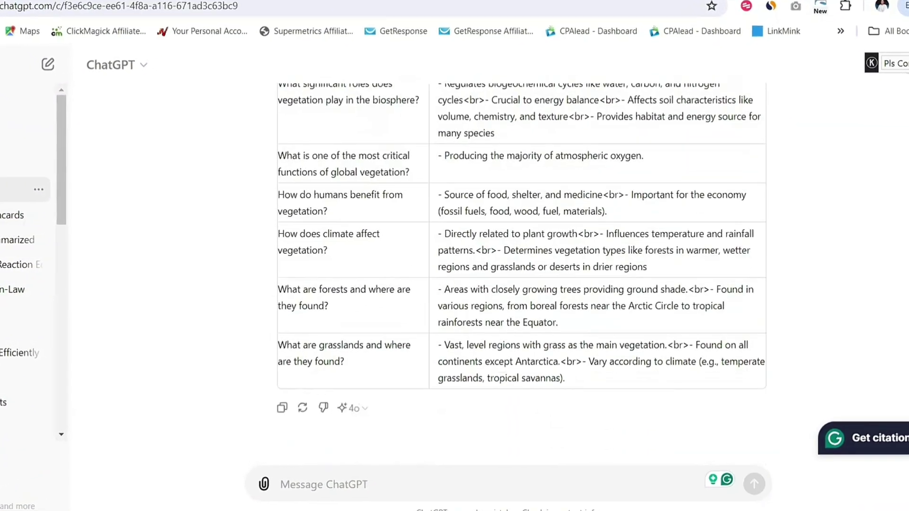
pyautogui.scroll(2, 521, 270)
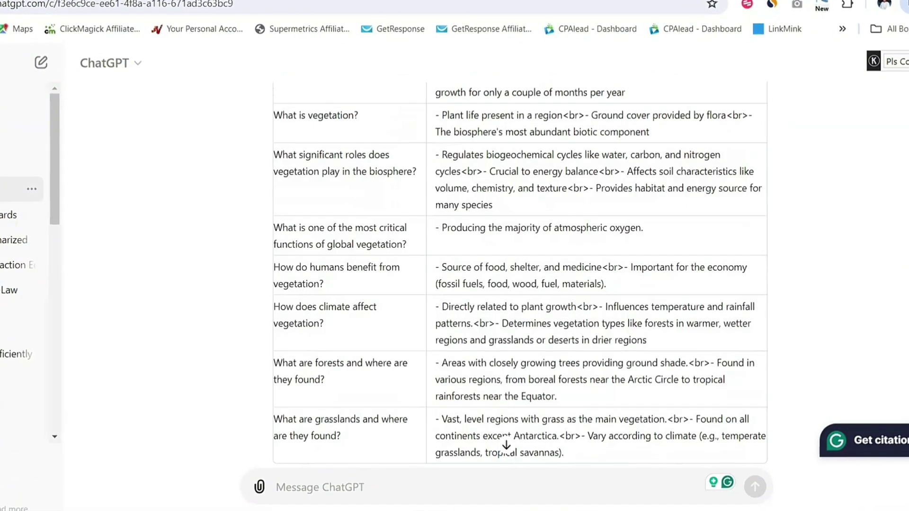
pyautogui.scroll(-2, 521, 270)
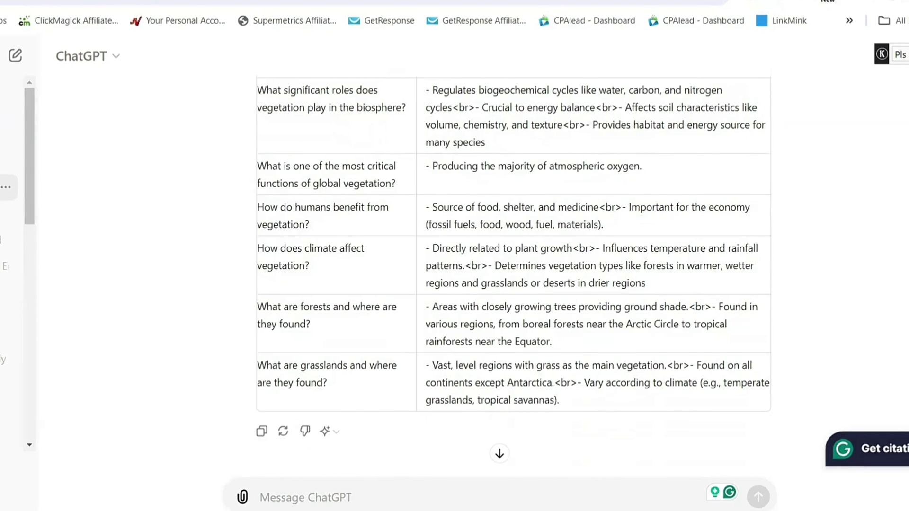
pyautogui.scroll(1, 516, 237)
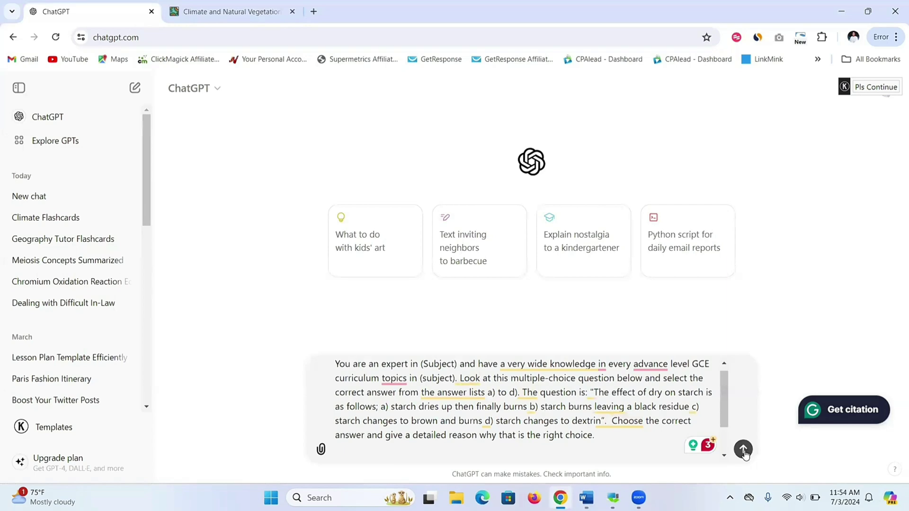
# Send the starch dry-heat multiple-choice question and read the explanation for answer d), starch changes to dextrin.
pyautogui.click(806, 328)
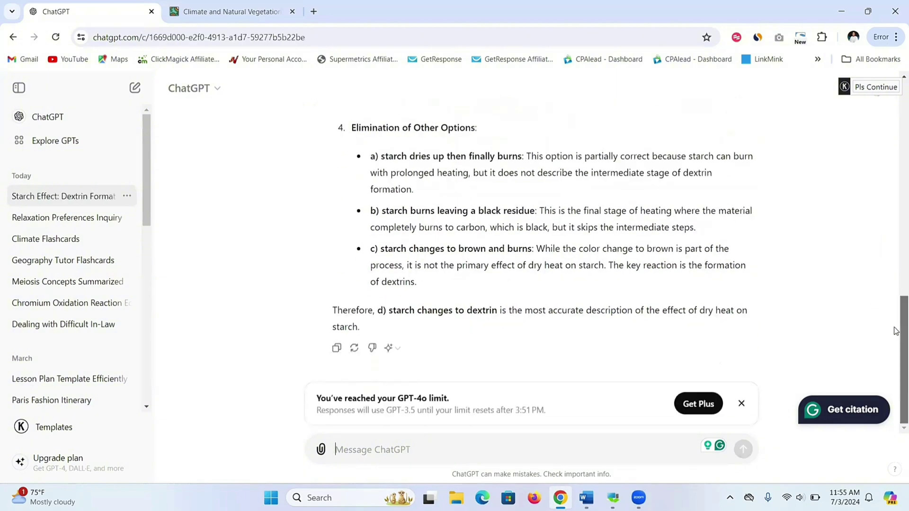
pyautogui.moveTo(896, 317); pyautogui.dragTo(896, 170)
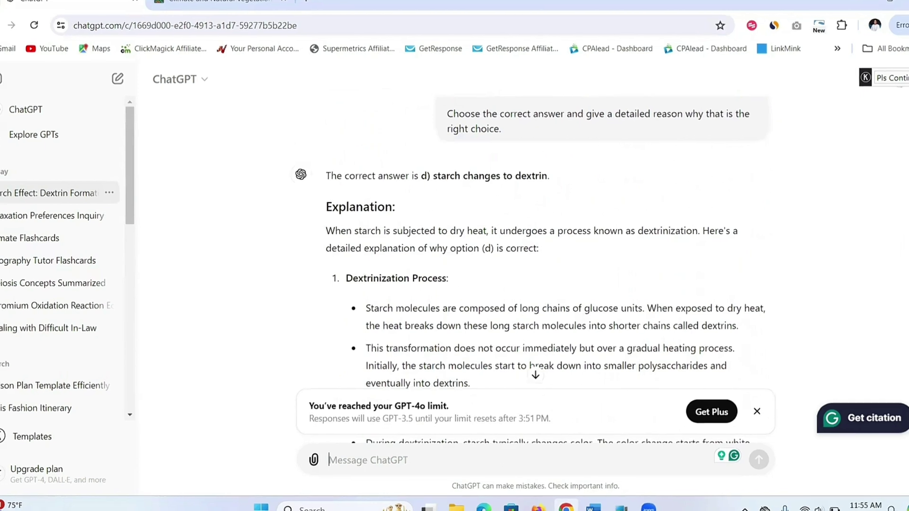
pyautogui.scroll(-3, 540, 269)
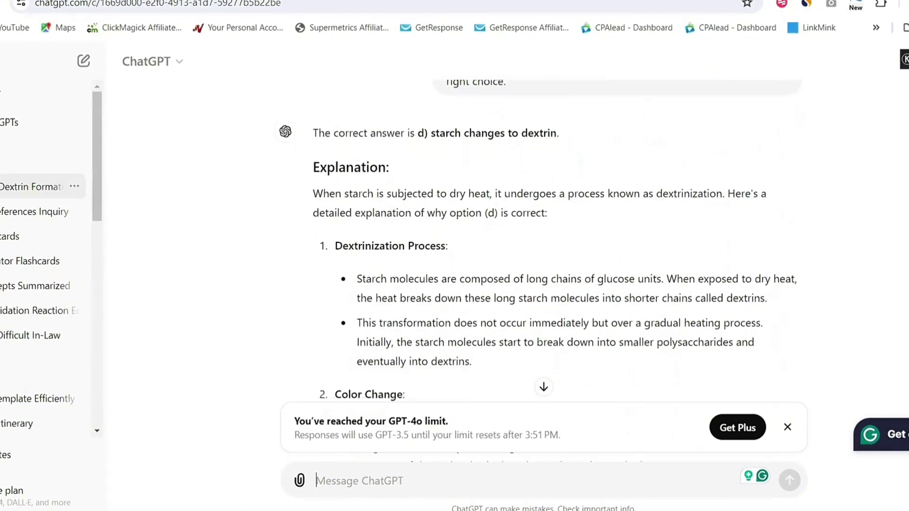
pyautogui.scroll(-3, 539, 270)
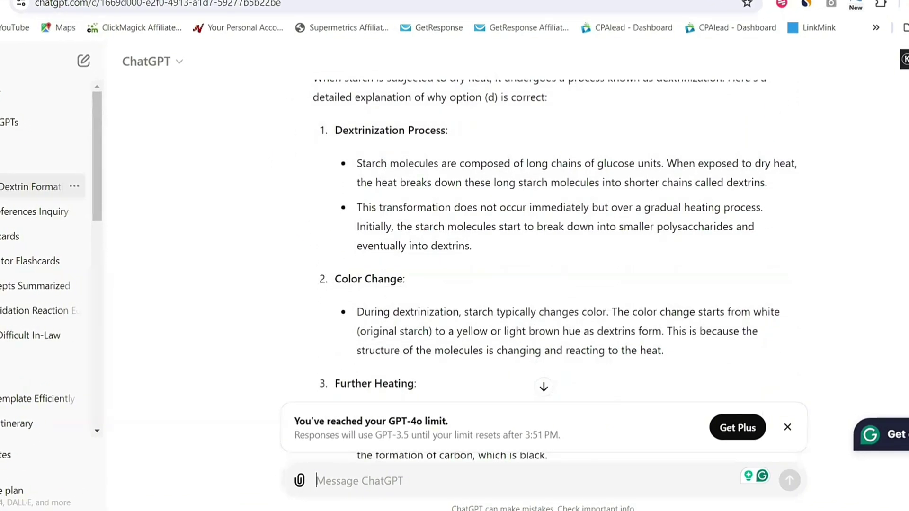
pyautogui.scroll(-3, 540, 269)
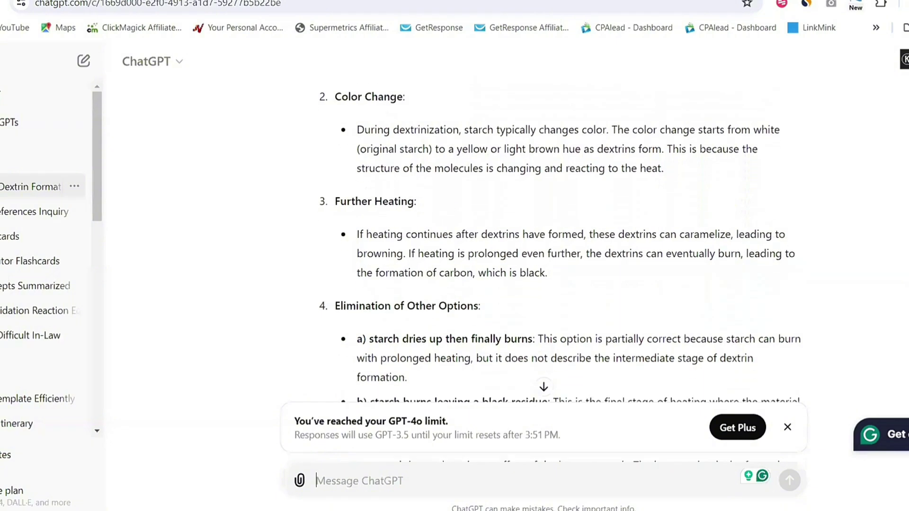
pyautogui.scroll(-2, 539, 269)
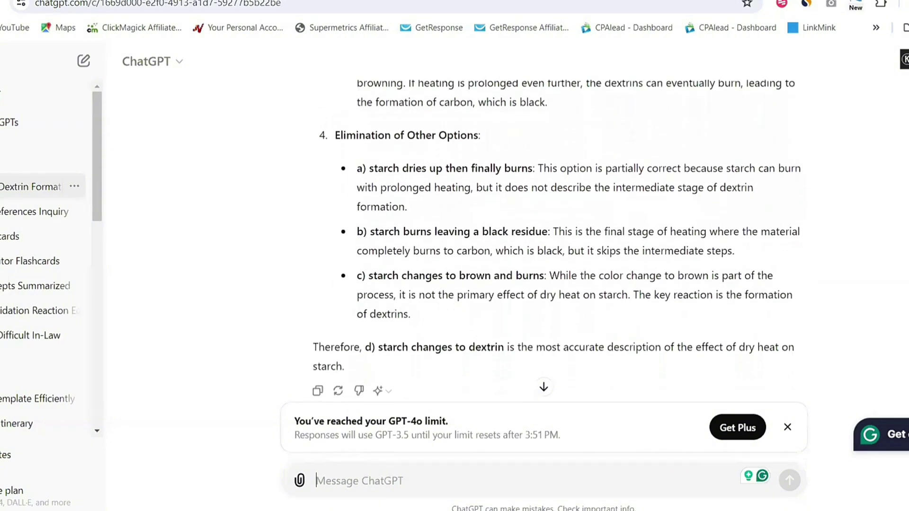
pyautogui.scroll(6, 540, 269)
pyautogui.scroll(5, 906, 115)
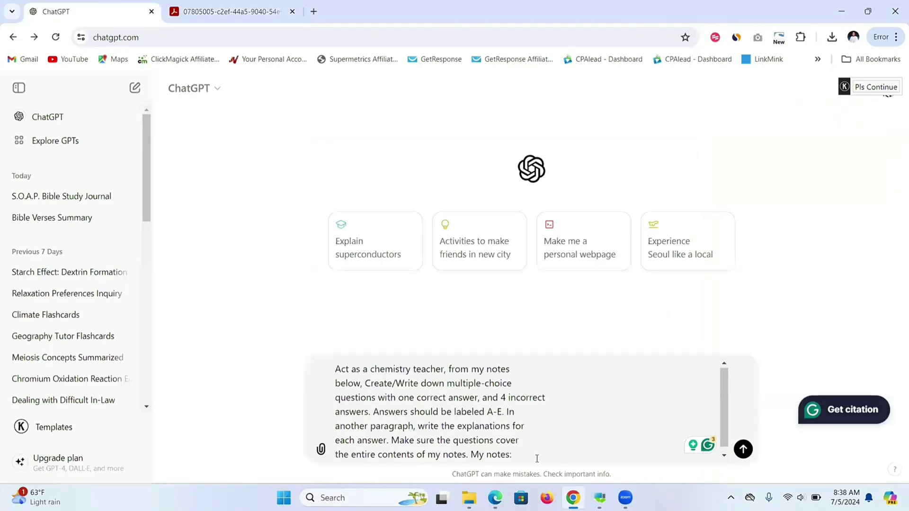
# Paste the chemistry notes after the teacher prompt, send it, and read the A–E multiple-choice questions returned.
pyautogui.hotkey('ctrl', 'v')
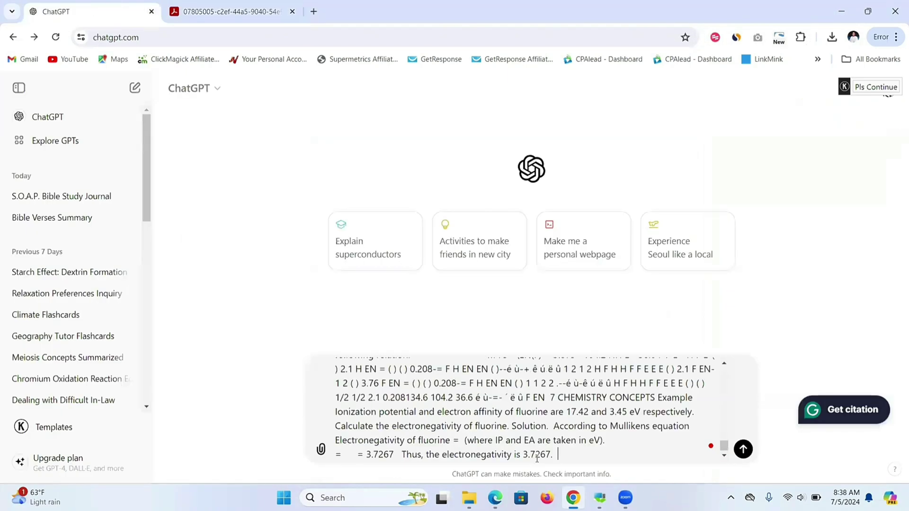
pyautogui.press('Return')
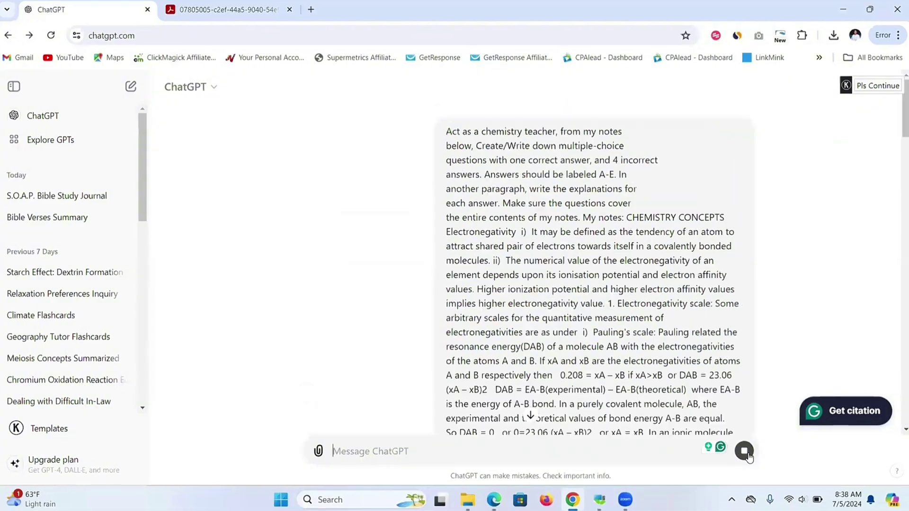
pyautogui.scroll(-15, 900, 113)
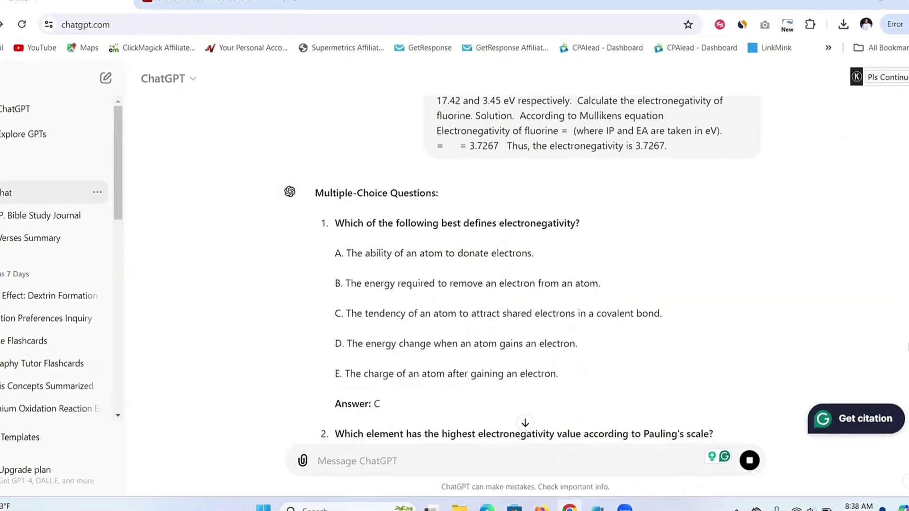
pyautogui.scroll(-12, 521, 265)
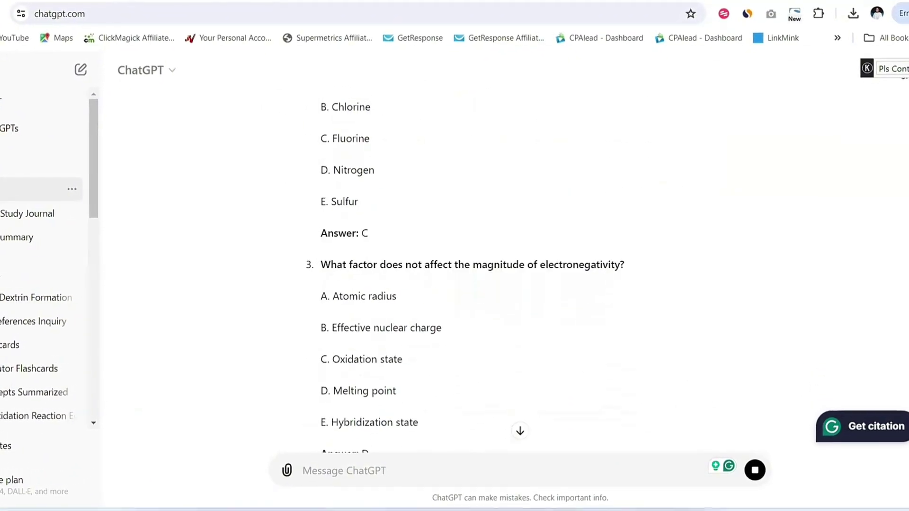
pyautogui.scroll(-3, 520, 265)
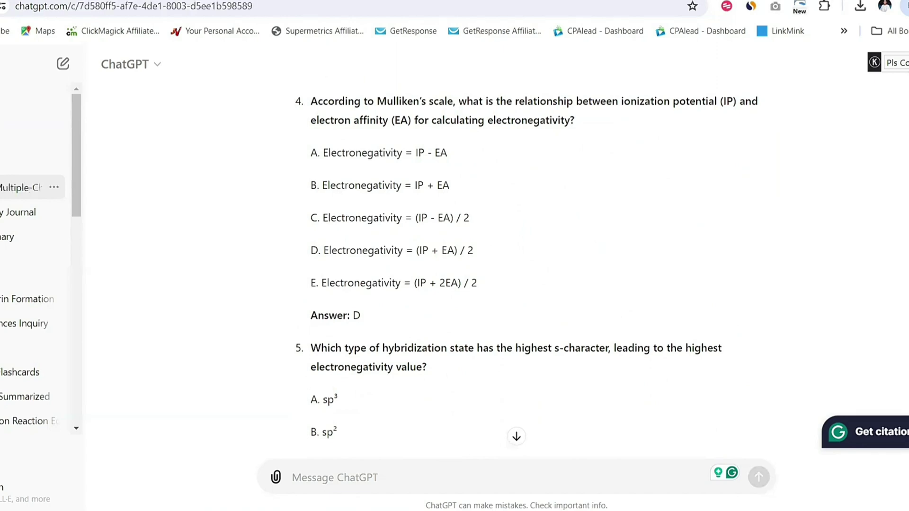
pyautogui.scroll(-8, 516, 265)
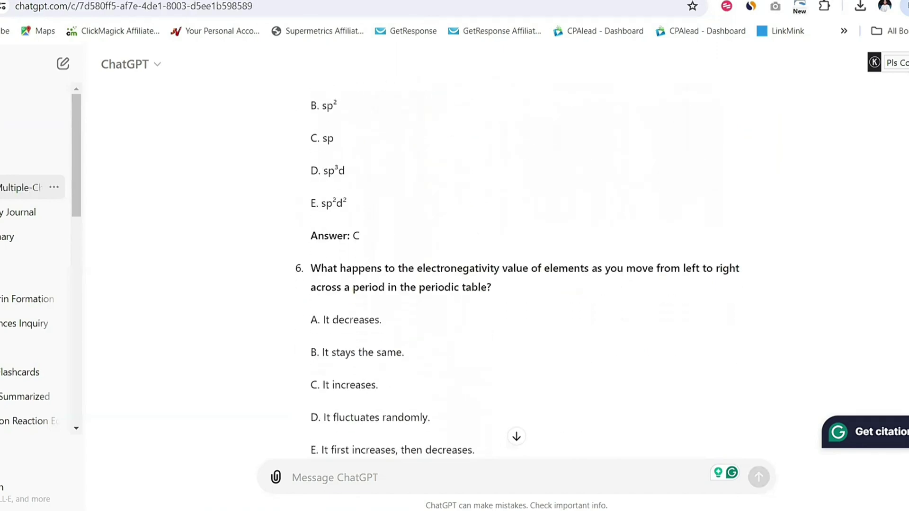
pyautogui.scroll(-18, 520, 265)
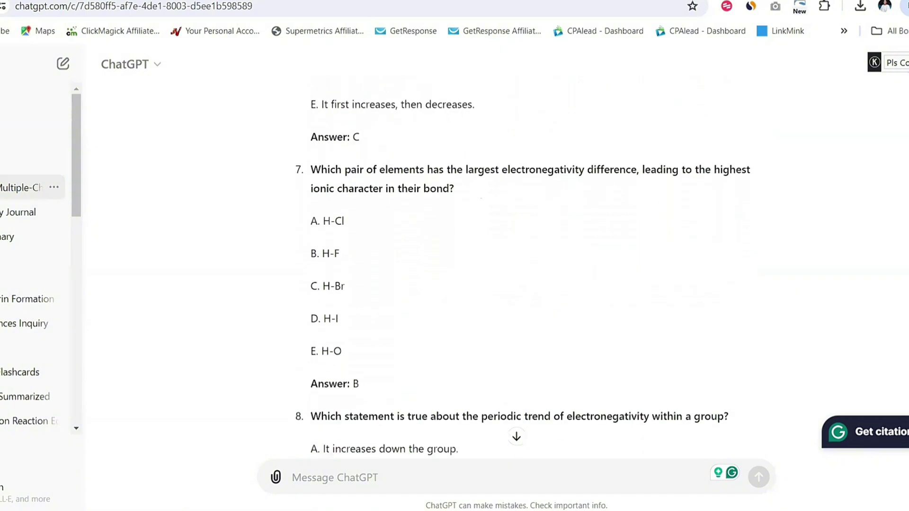
pyautogui.scroll(-11, 520, 265)
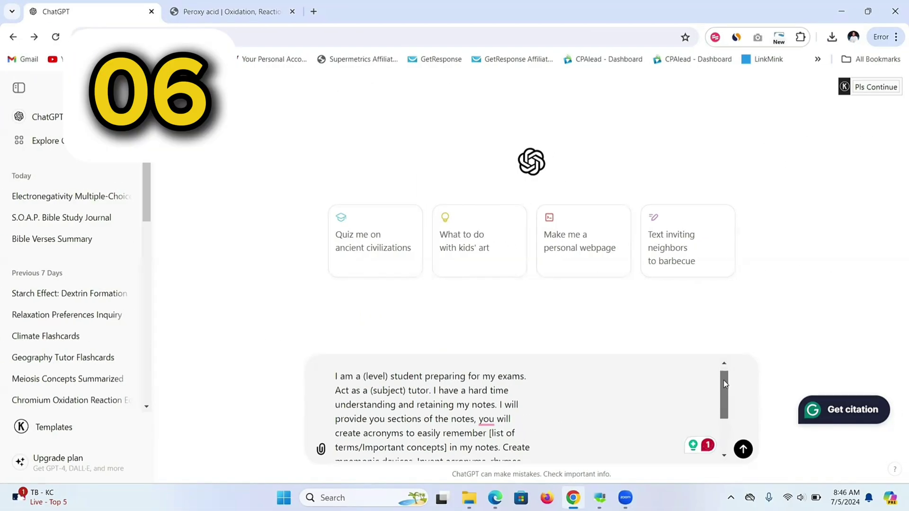
# Copy the full carboxylic acid article text from the Britannica page and return to the ChatGPT mnemonic prompt.
pyautogui.moveTo(724, 380); pyautogui.dragTo(723, 399)
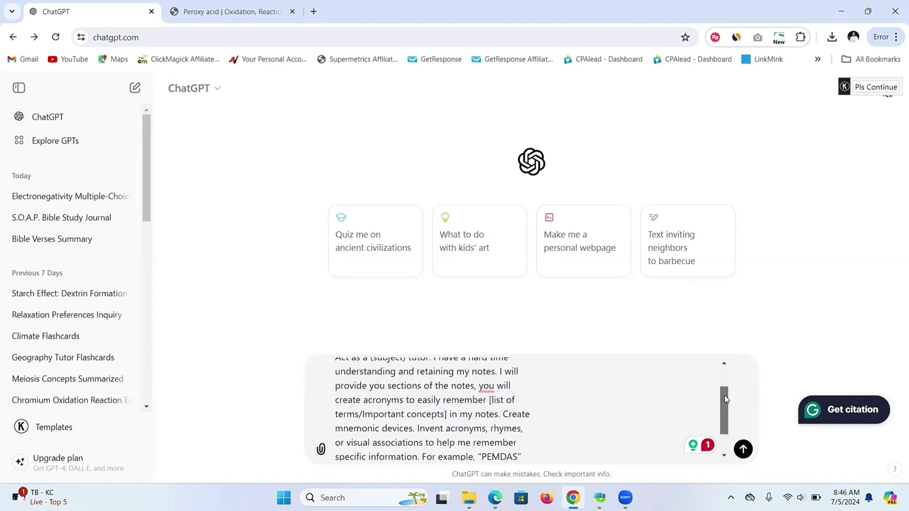
pyautogui.moveTo(724, 396); pyautogui.dragTo(729, 415)
pyautogui.click(231, 12)
pyautogui.scroll(-5, 389, 257)
pyautogui.click(387, 259)
pyautogui.moveTo(904, 271); pyautogui.dragTo(896, 77)
pyautogui.hotkey('ctrl', 'a')
pyautogui.rightClick(316, 350)
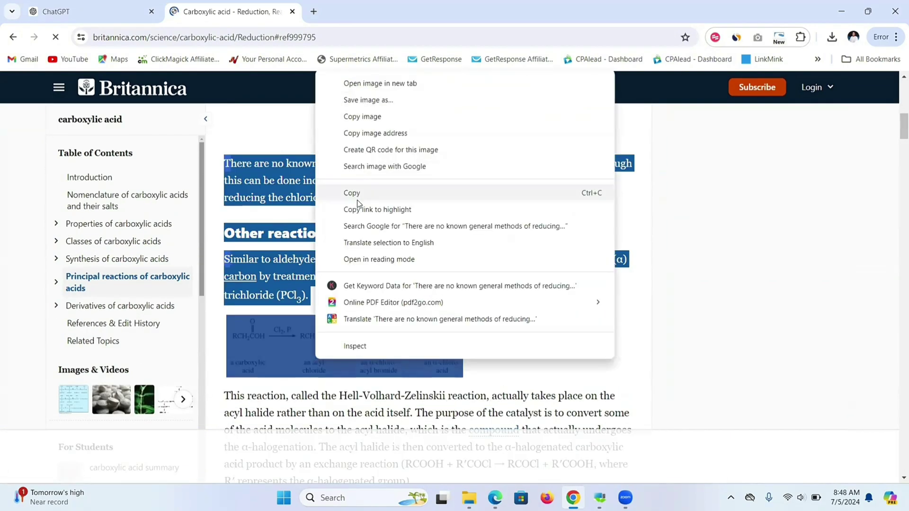
pyautogui.click(357, 200)
pyautogui.click(112, 11)
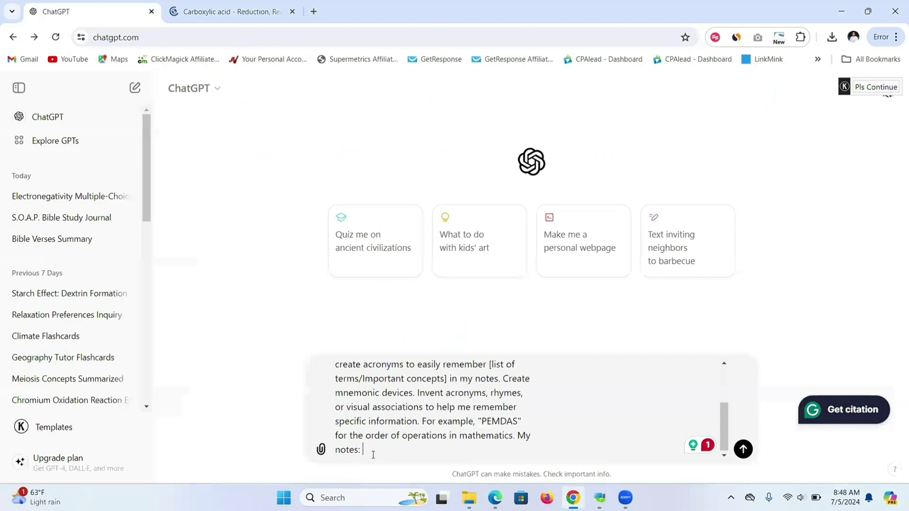
# Paste the carboxylic acid derivative notes after the mnemonic prompt, send them, and read the mnemonics.
pyautogui.hotkey('ctrl', 'v')
pyautogui.press('Return')
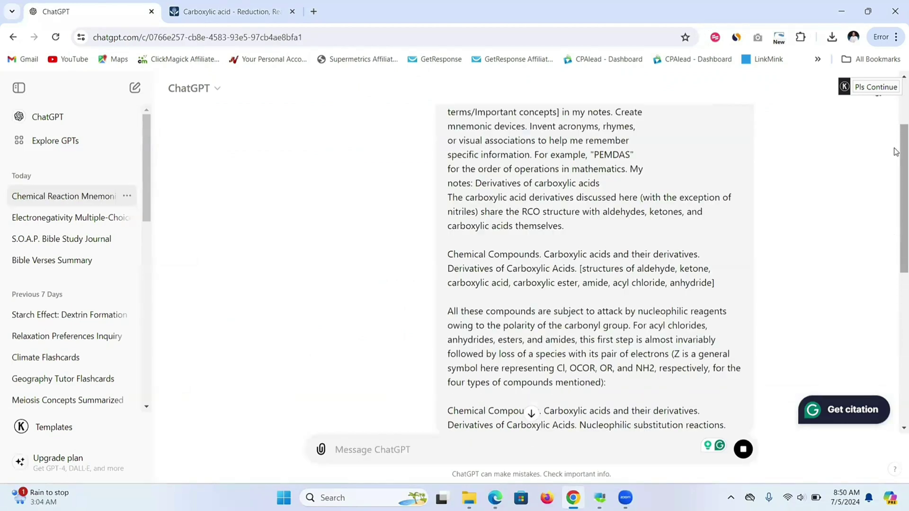
pyautogui.moveTo(896, 152); pyautogui.dragTo(896, 302)
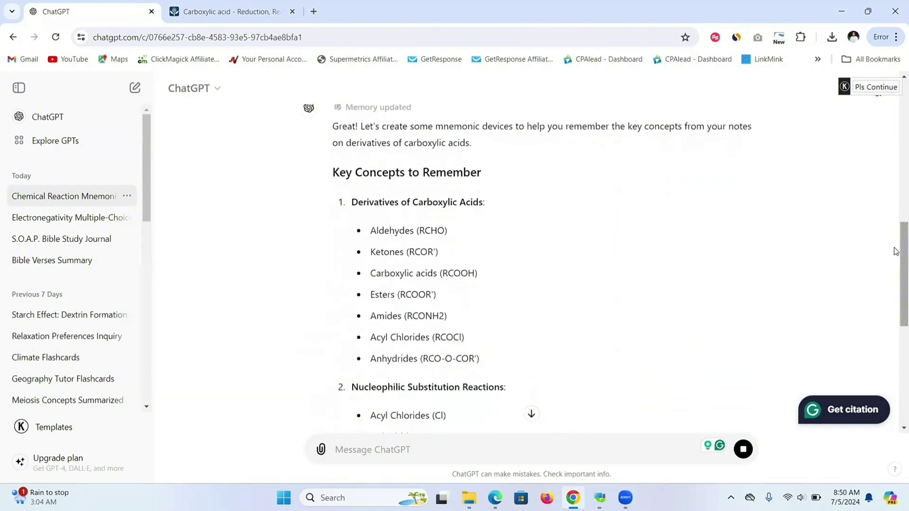
pyautogui.moveTo(895, 249); pyautogui.dragTo(896, 332)
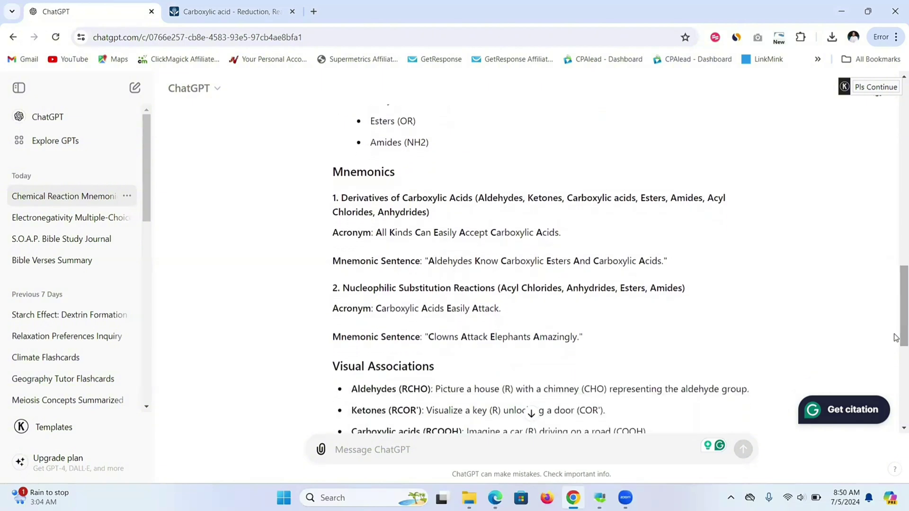
pyautogui.scroll(-1, 896, 328)
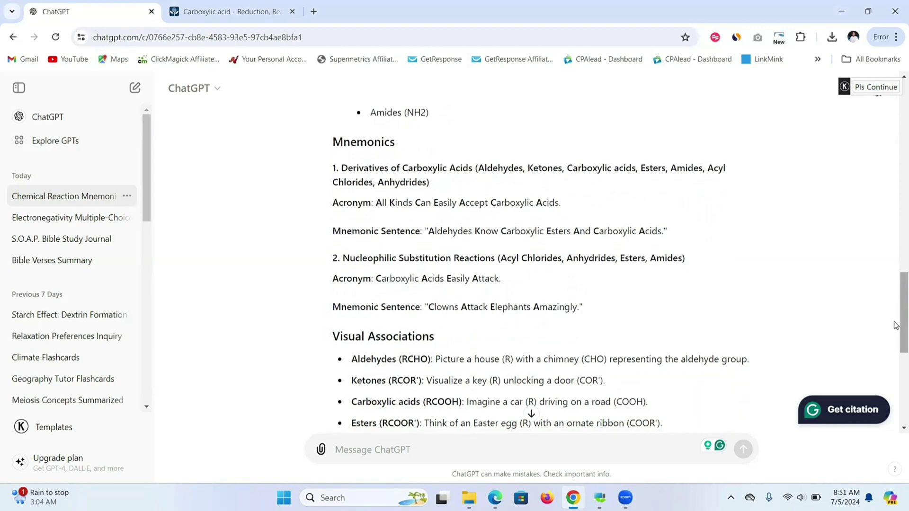
pyautogui.scroll(-2, 896, 331)
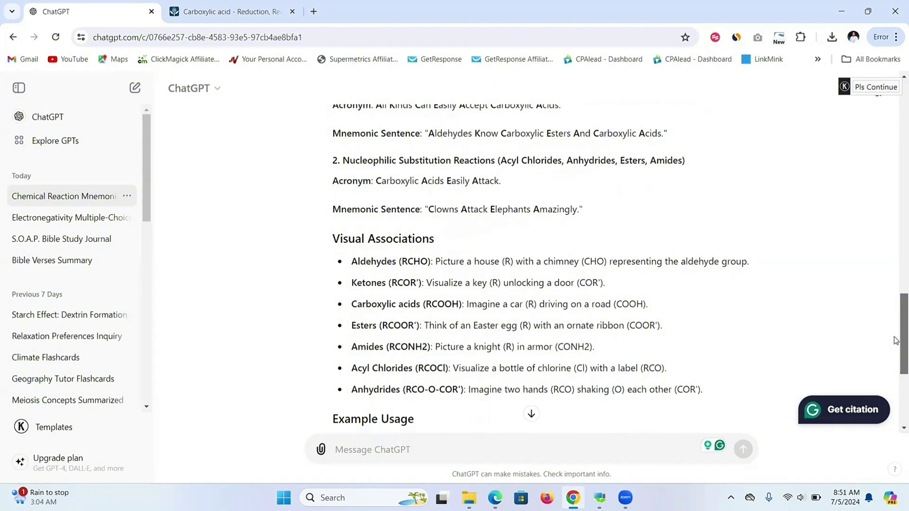
pyautogui.scroll(-1, 896, 340)
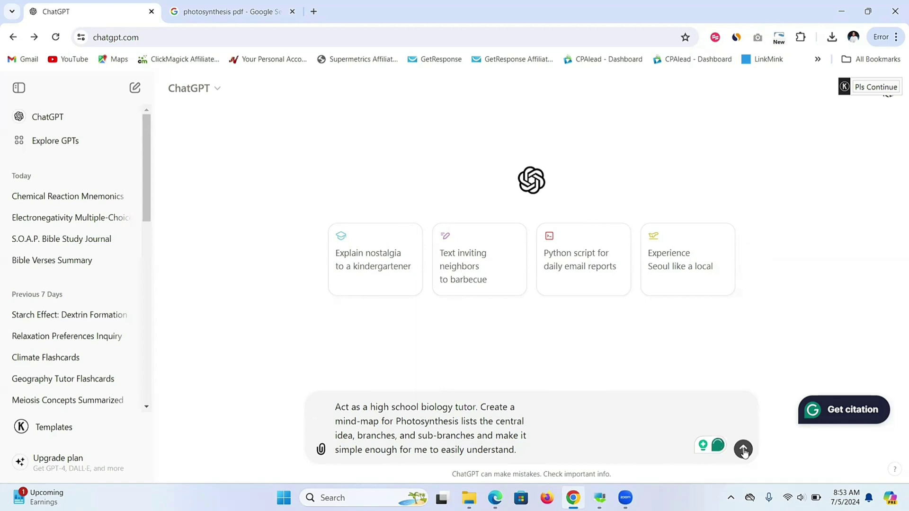
# Submit the photosynthesis mind-map prompt and review its six branches and plain-text diagram.
pyautogui.click(743, 450)
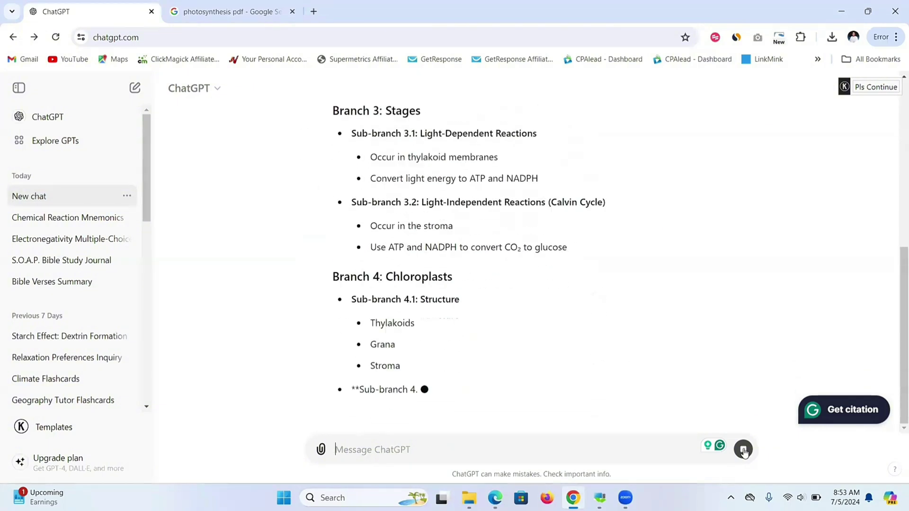
pyautogui.scroll(9, 896, 196)
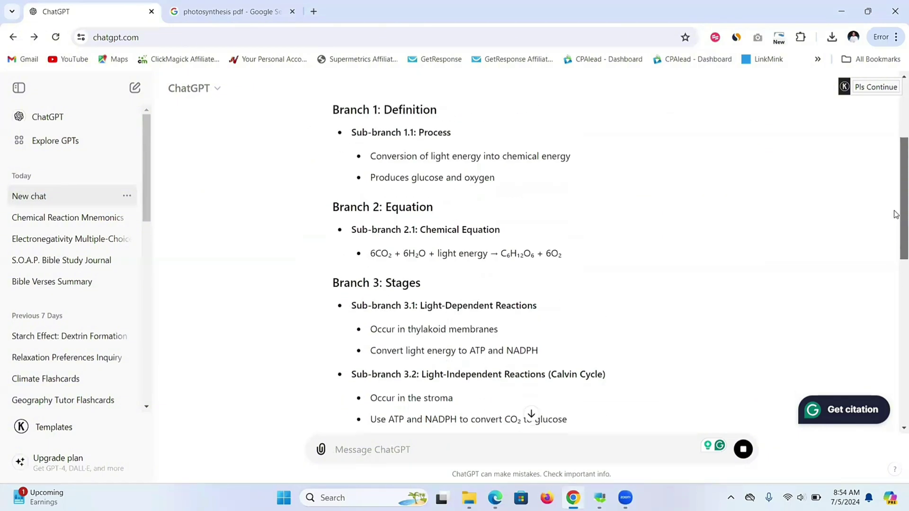
pyautogui.scroll(2, 896, 196)
pyautogui.scroll(-1, 896, 194)
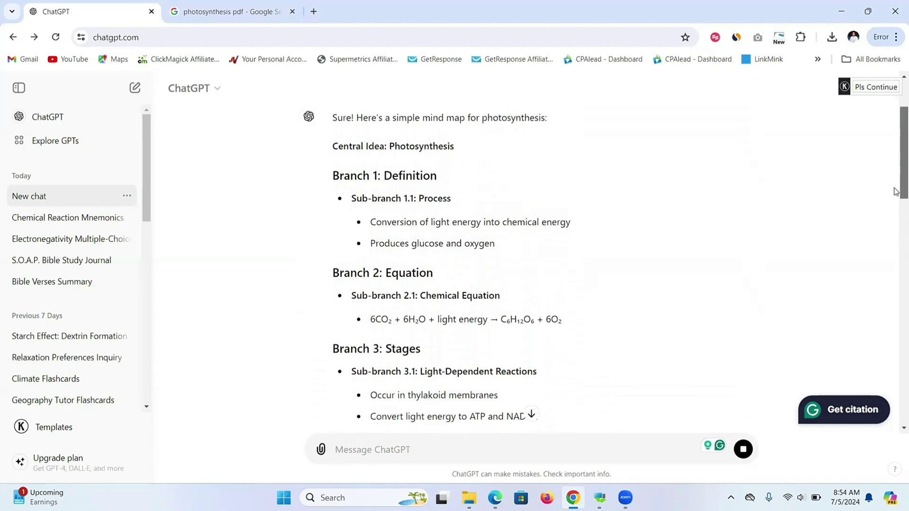
pyautogui.moveTo(896, 192); pyautogui.dragTo(895, 404)
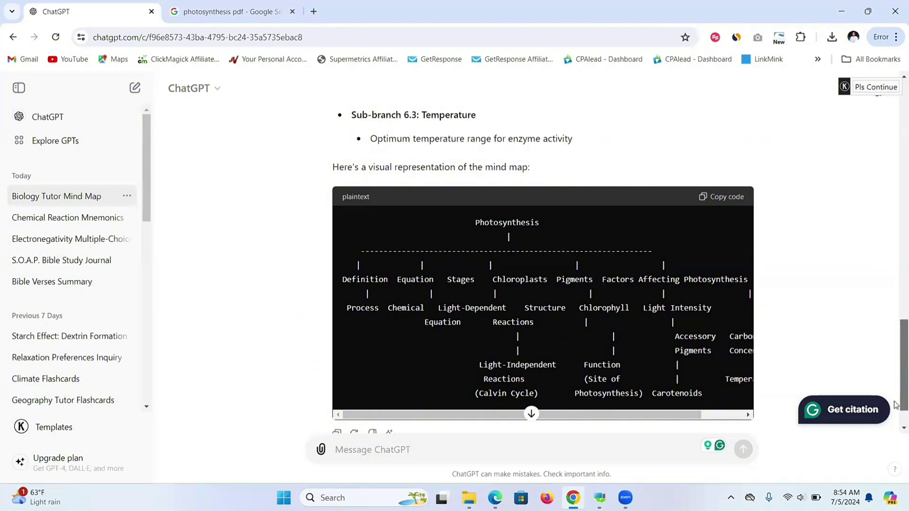
pyautogui.moveTo(896, 404); pyautogui.dragTo(862, 268)
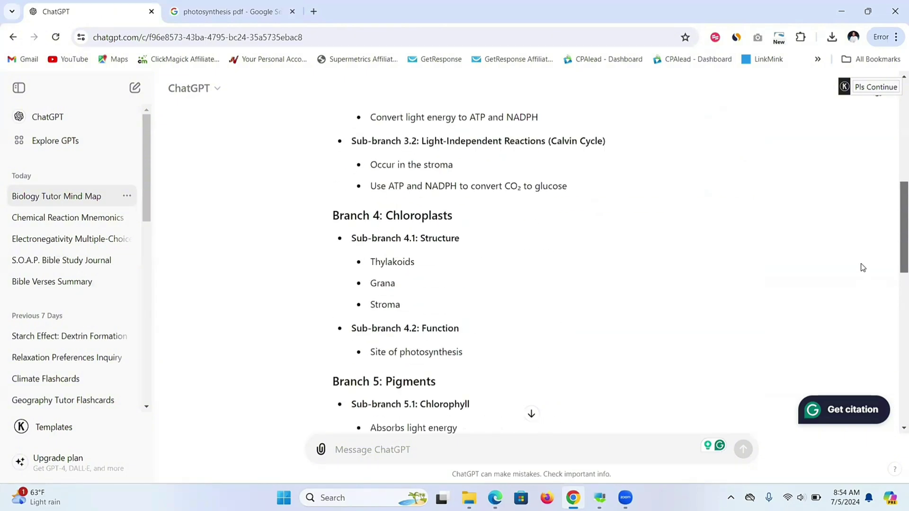
pyautogui.scroll(-12, 863, 268)
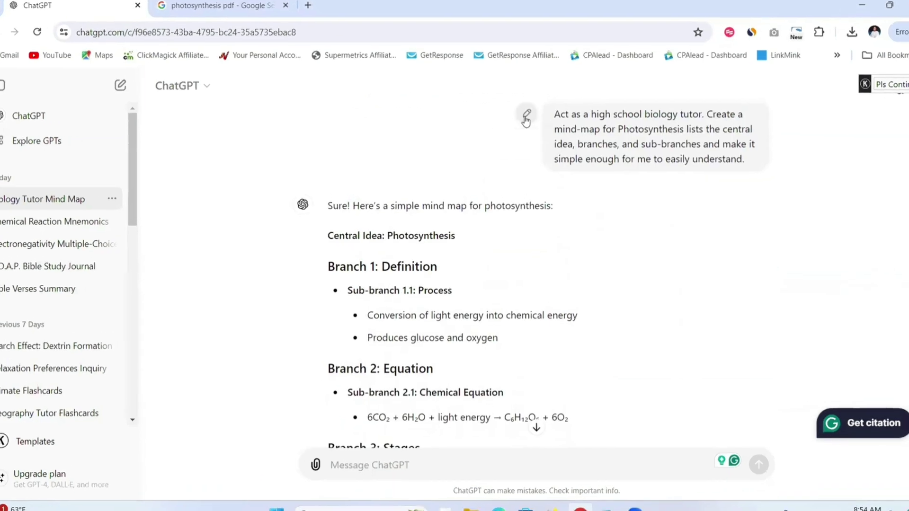
# Edit the mind-map prompt, replacing 'Photosynthesis' with 'transpiration', and resubmit it.
pyautogui.click(521, 114)
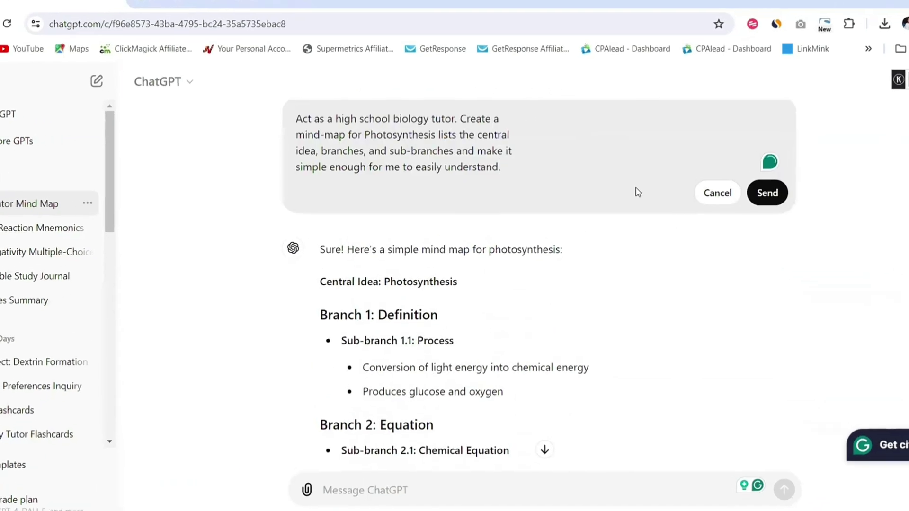
pyautogui.moveTo(436, 135); pyautogui.dragTo(359, 135)
pyautogui.write('transpiration')
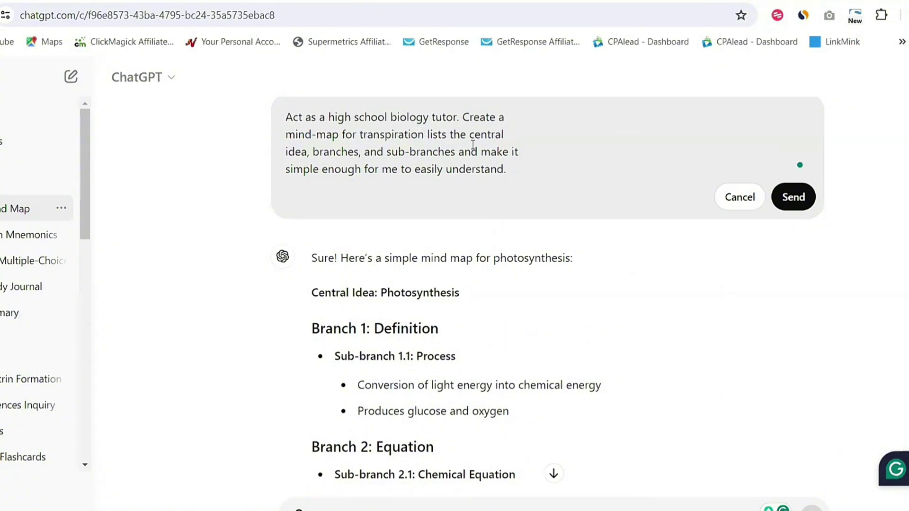
pyautogui.click(800, 200)
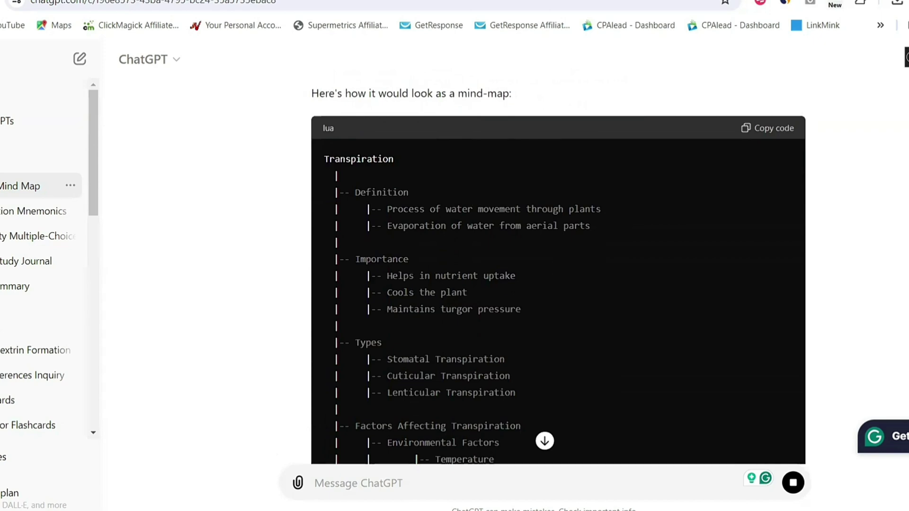
# Read through the transpiration mind map down to its Regulation and Measurement branches.
pyautogui.click(545, 441)
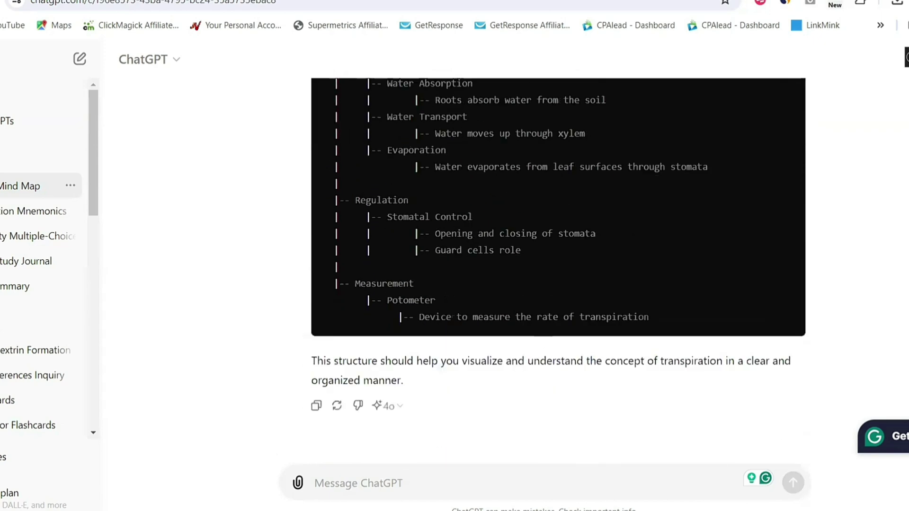
pyautogui.scroll(5, 543, 445)
pyautogui.scroll(5, 544, 445)
pyautogui.scroll(-2, 545, 445)
pyautogui.scroll(-2, 544, 442)
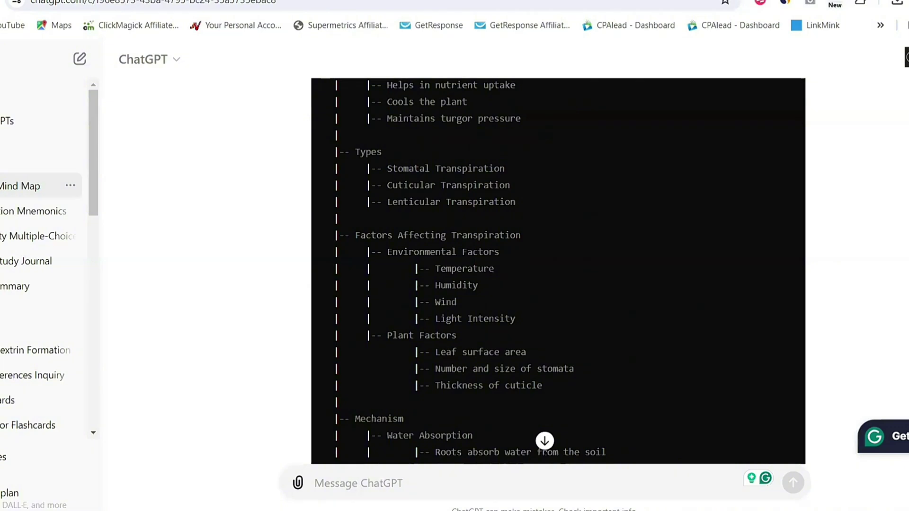
pyautogui.scroll(-1, 544, 442)
pyautogui.scroll(-1, 544, 443)
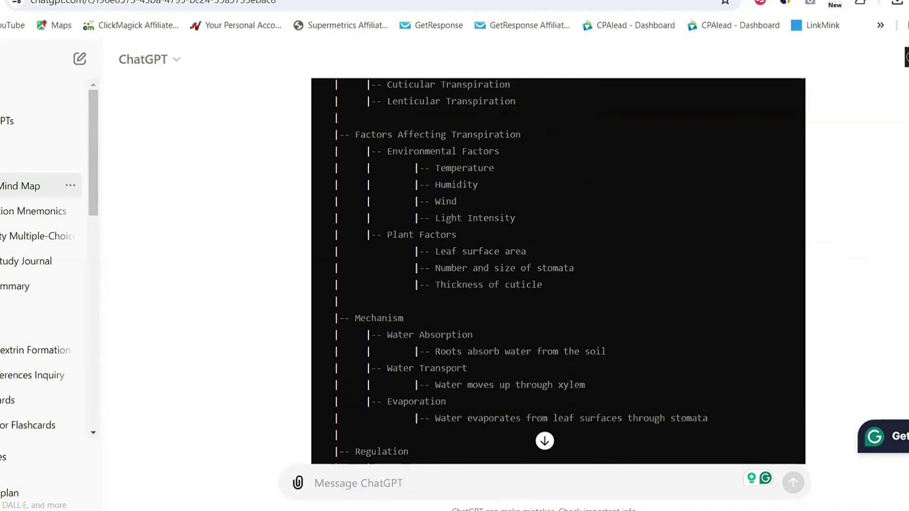
pyautogui.scroll(-3, 544, 443)
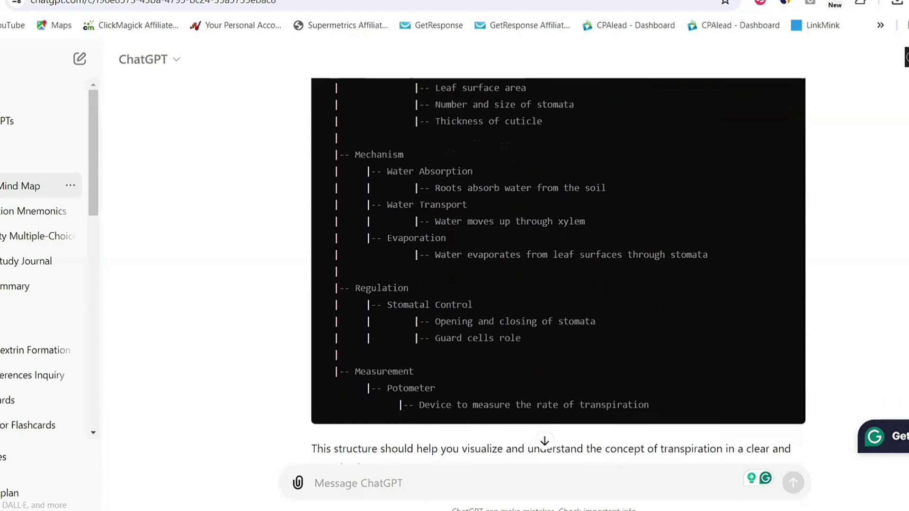
pyautogui.scroll(-1, 559, 268)
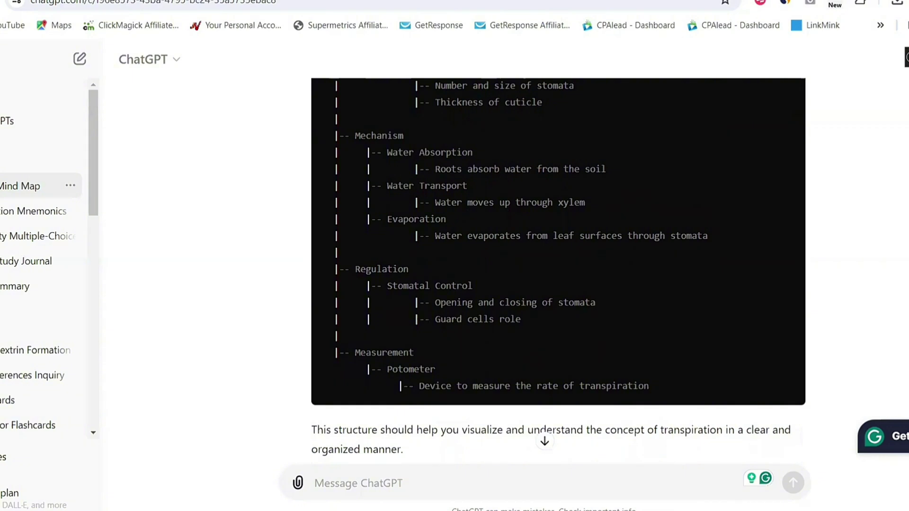
pyautogui.scroll(-2, 559, 267)
pyautogui.scroll(20, 559, 268)
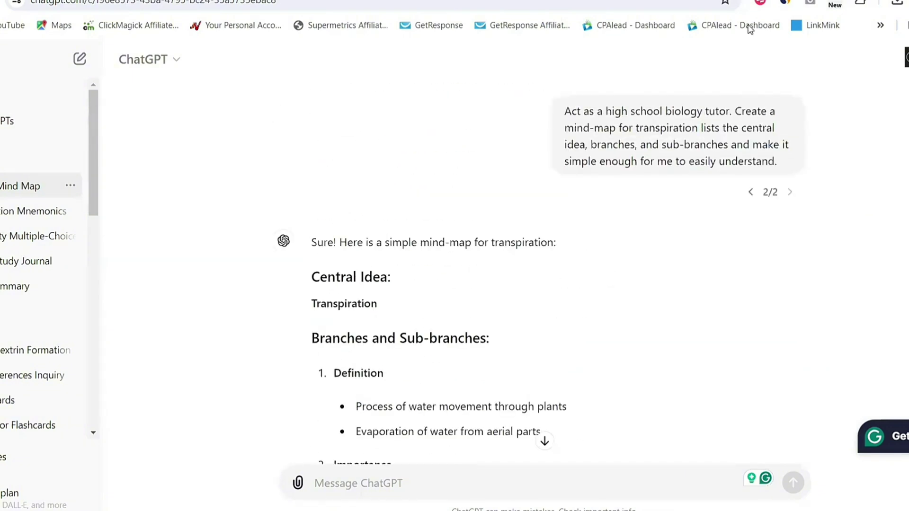
# Edit the transpiration prompt, replacing 'mind-map' with 'flow chart', and resubmit it.
pyautogui.moveTo(626, 98)
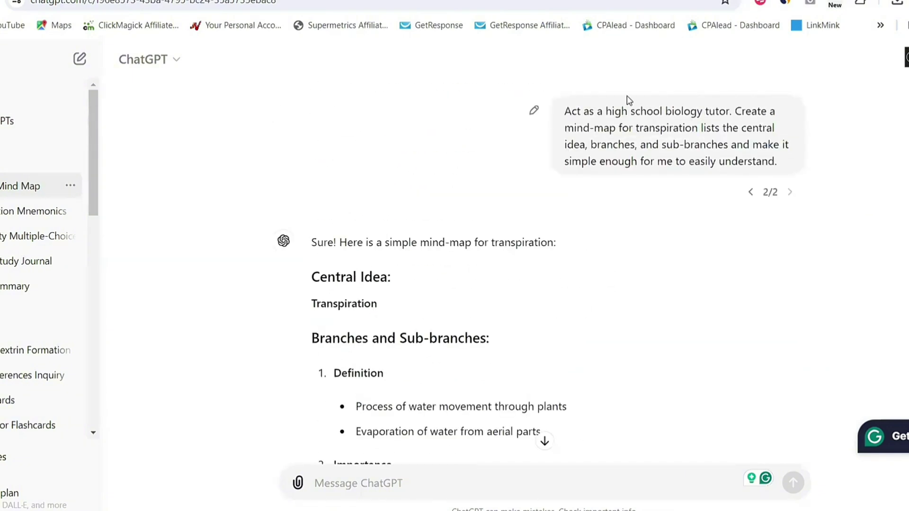
pyautogui.click(533, 110)
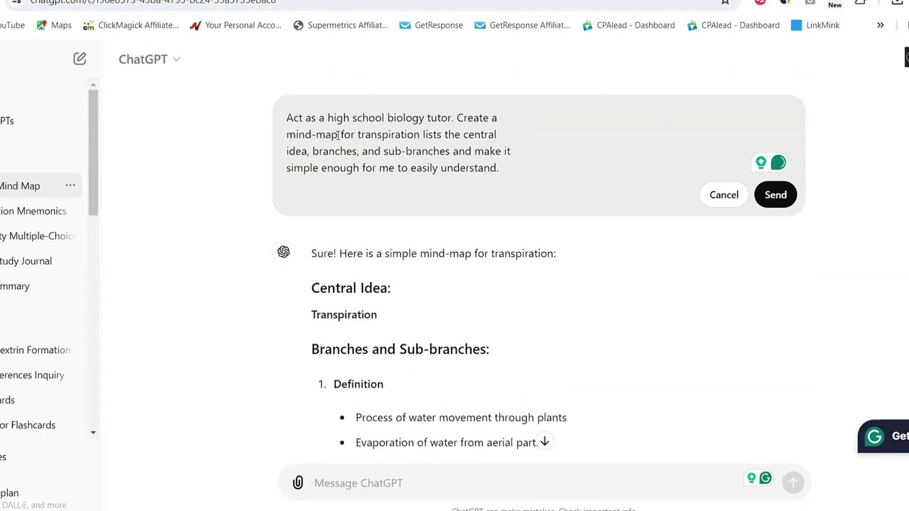
pyautogui.moveTo(337, 135); pyautogui.dragTo(285, 137)
pyautogui.write('flow char')
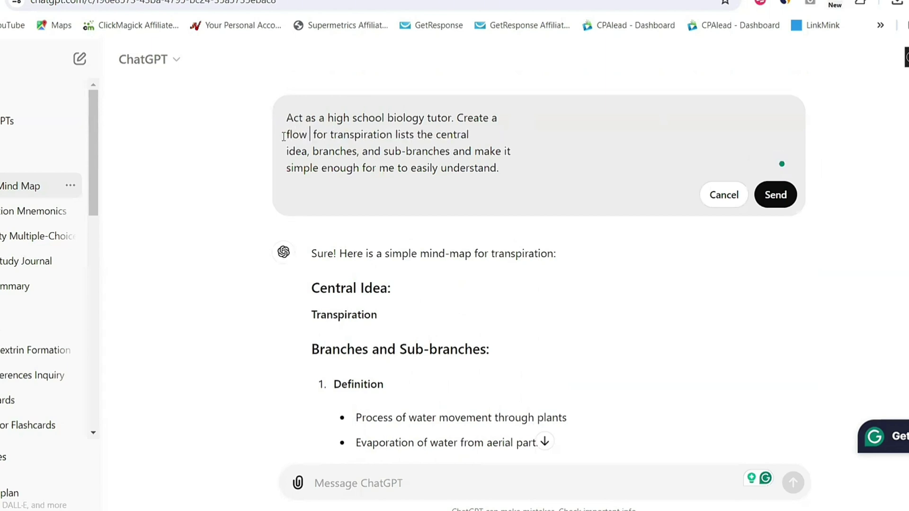
pyautogui.write('t')
pyautogui.click(776, 195)
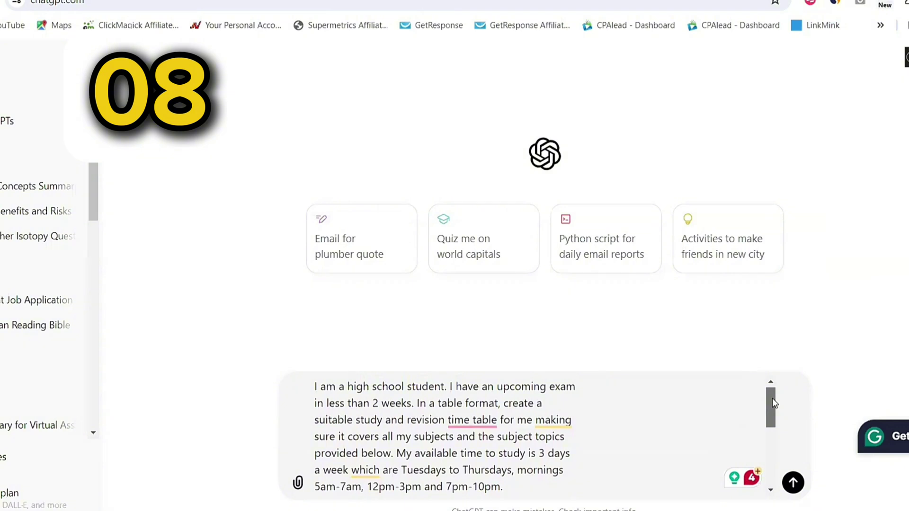
# Send the two-week timetable prompt covering Math, Chemistry and Computer Science topics with key points per session.
pyautogui.moveTo(772, 399); pyautogui.dragTo(776, 417)
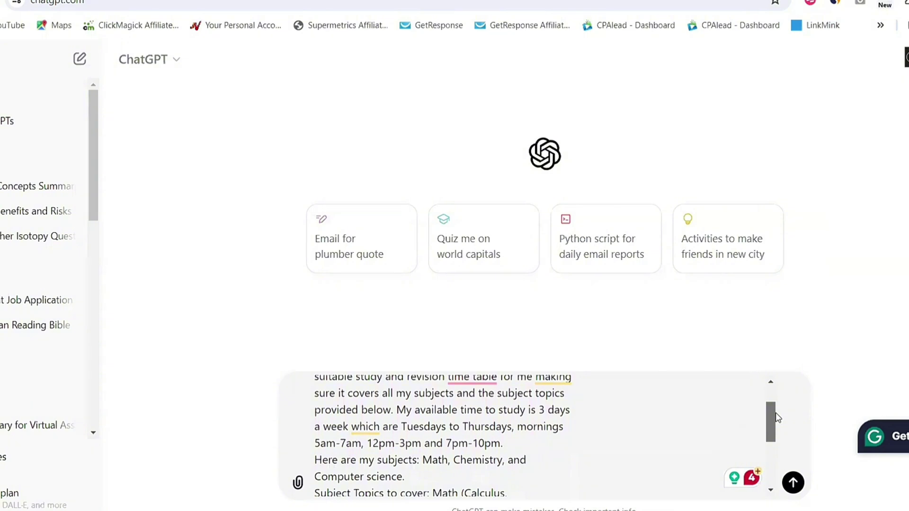
pyautogui.moveTo(775, 414); pyautogui.dragTo(779, 424)
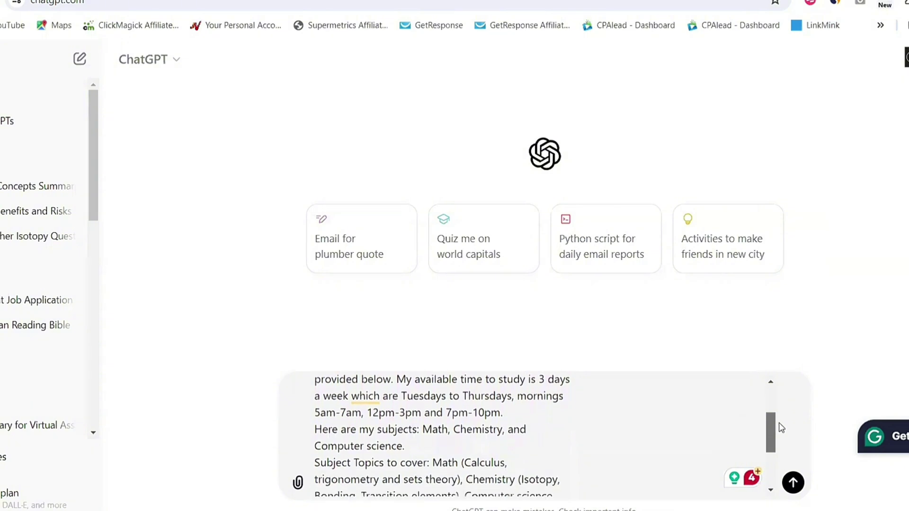
pyautogui.moveTo(781, 428); pyautogui.dragTo(782, 439)
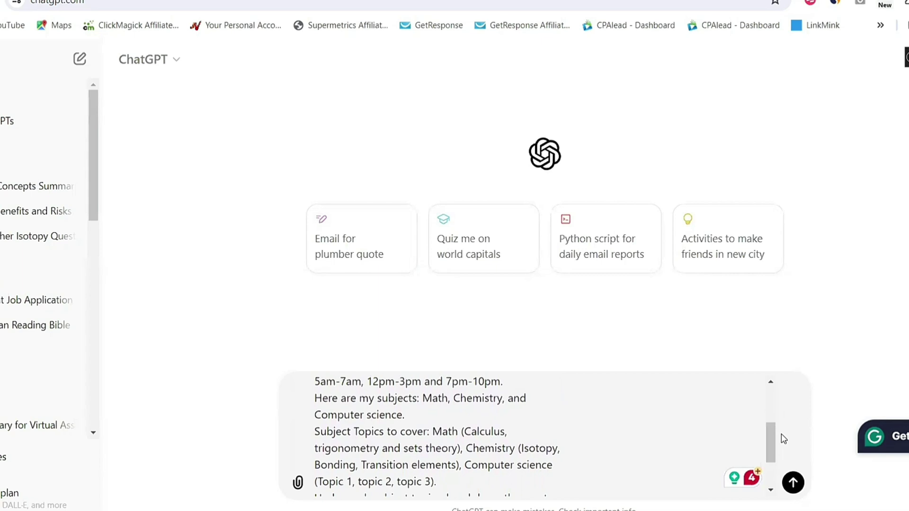
pyautogui.moveTo(769, 436); pyautogui.dragTo(769, 453)
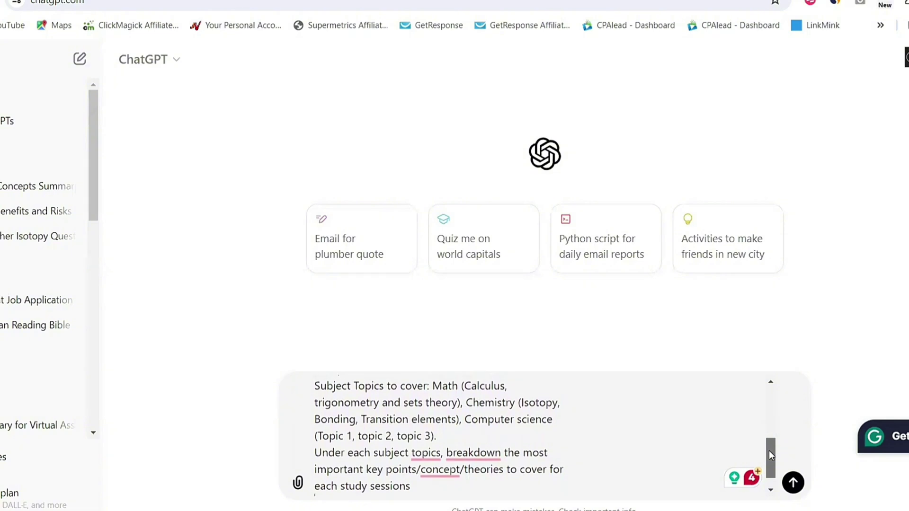
pyautogui.click(791, 484)
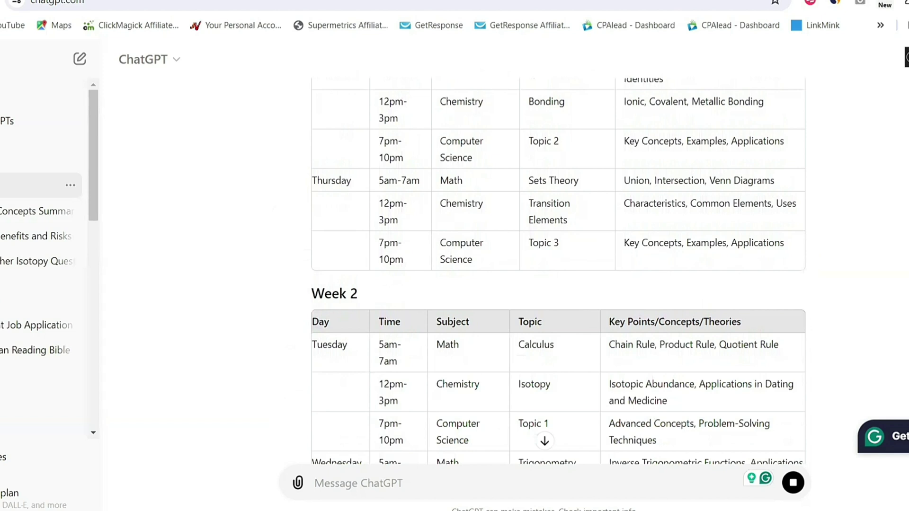
# Scroll through the generated two-week timetable and its detailed key-points section.
pyautogui.scroll(-3, 559, 270)
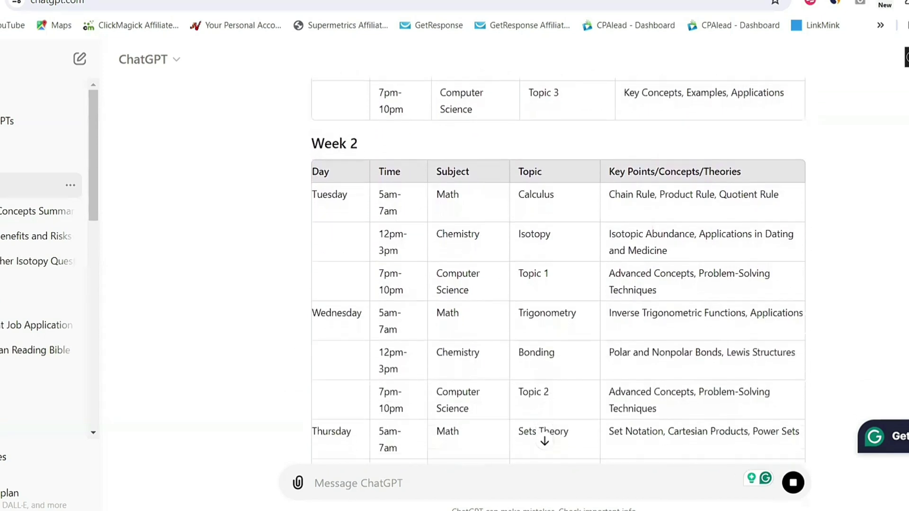
pyautogui.scroll(-5, 558, 270)
pyautogui.scroll(-3, 559, 269)
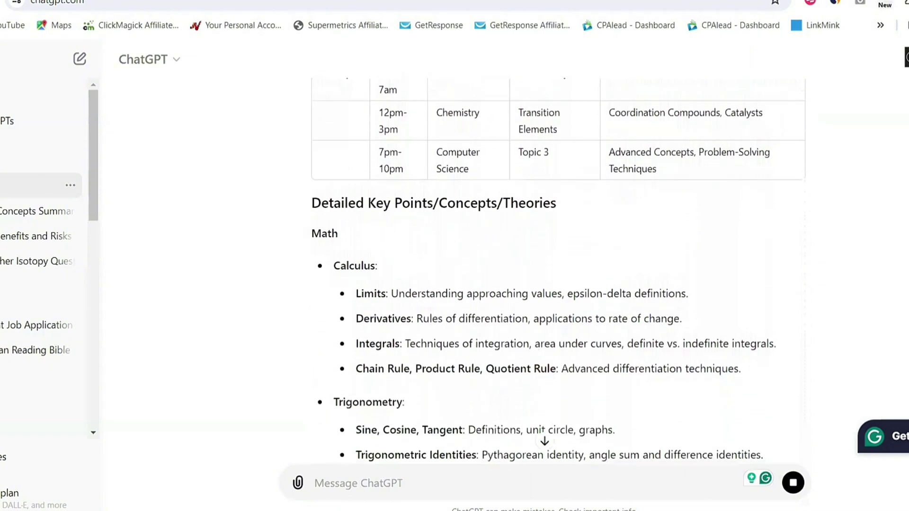
pyautogui.scroll(-2, 558, 269)
pyautogui.scroll(-6, 558, 270)
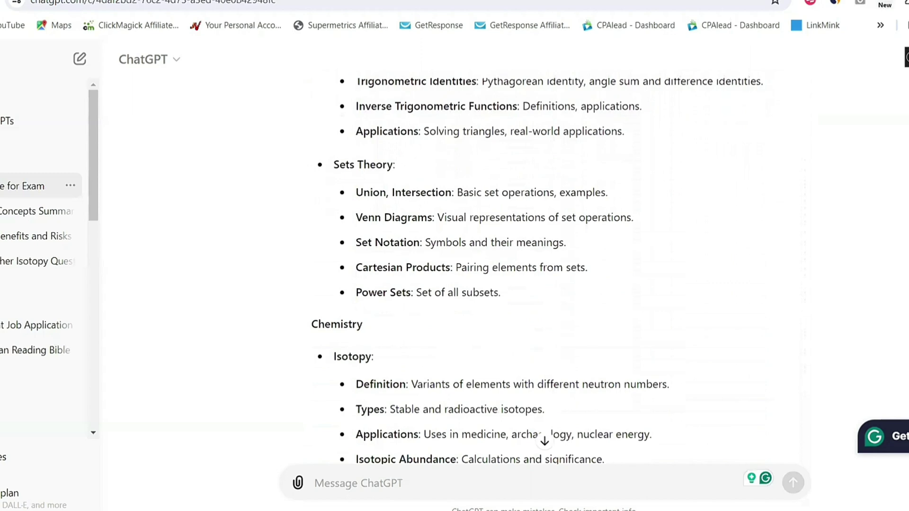
pyautogui.scroll(6, 545, 270)
pyautogui.scroll(-3, 544, 269)
pyautogui.scroll(-2, 544, 270)
pyautogui.scroll(-3, 544, 270)
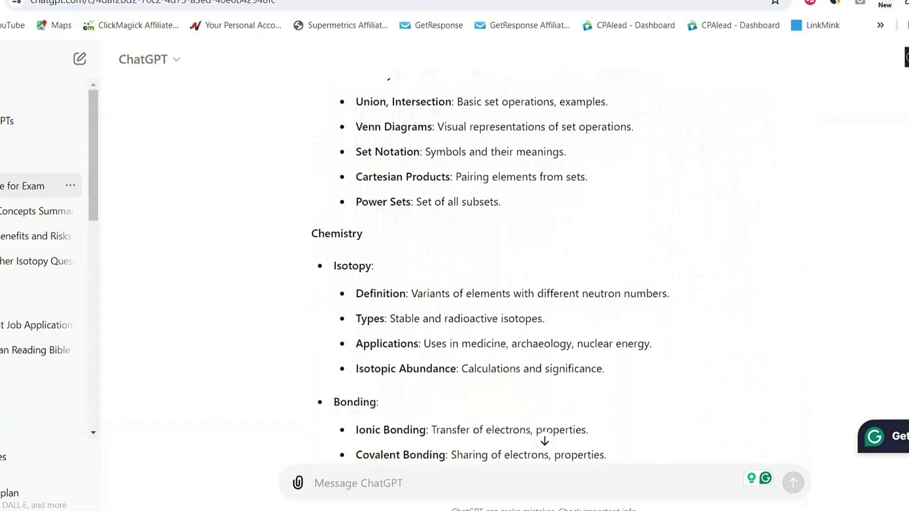
pyautogui.scroll(-2, 544, 269)
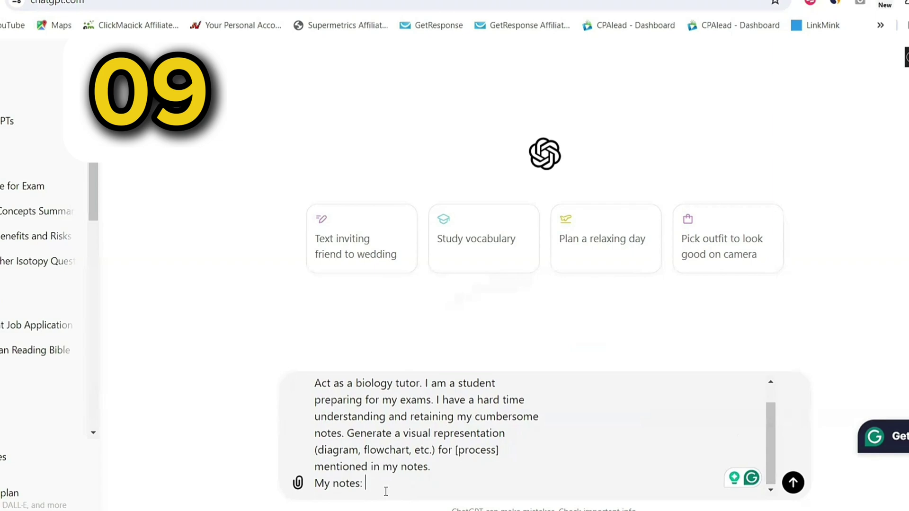
# Paste the notes after 'My notes:' and send the biology flowchart request.
pyautogui.hotkey('ctrl', 'v')
pyautogui.press('Return')
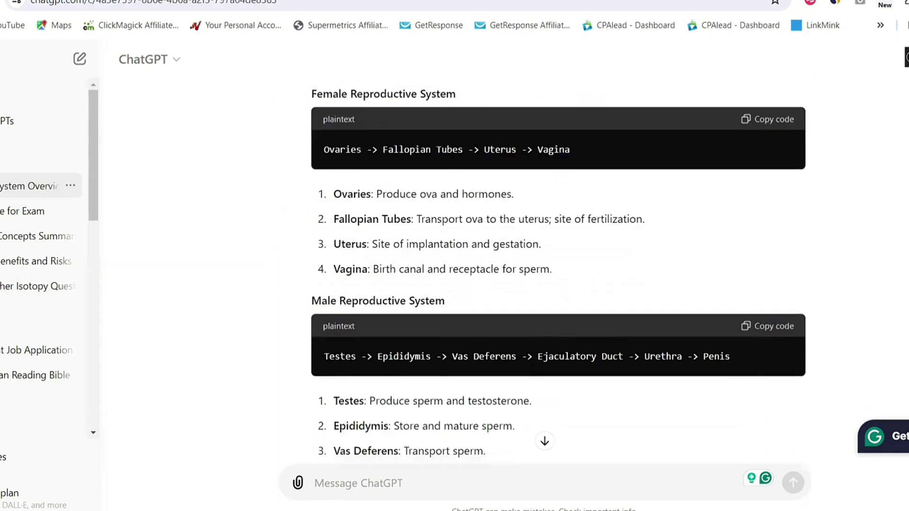
pyautogui.scroll(-7, 542, 271)
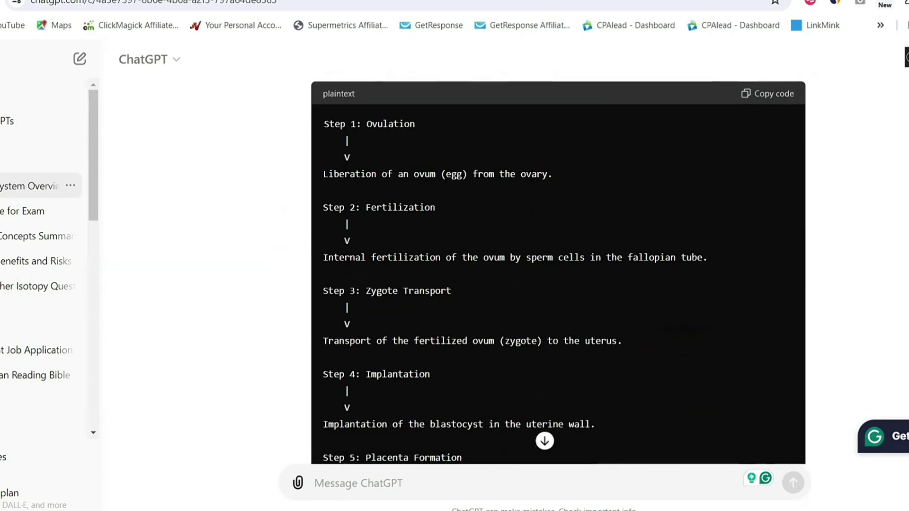
# Review the reproduction flowchart and the male and female reproductive system diagrams.
pyautogui.scroll(-3, 541, 271)
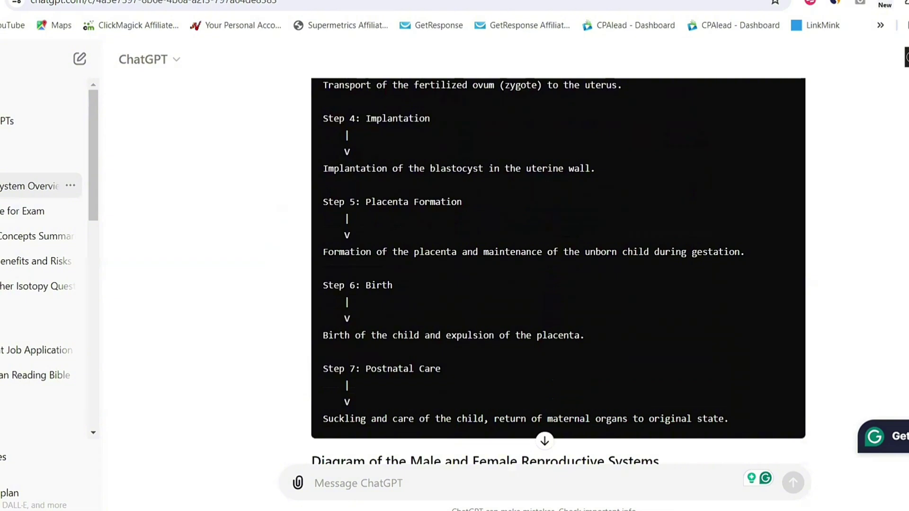
pyautogui.scroll(-3, 541, 271)
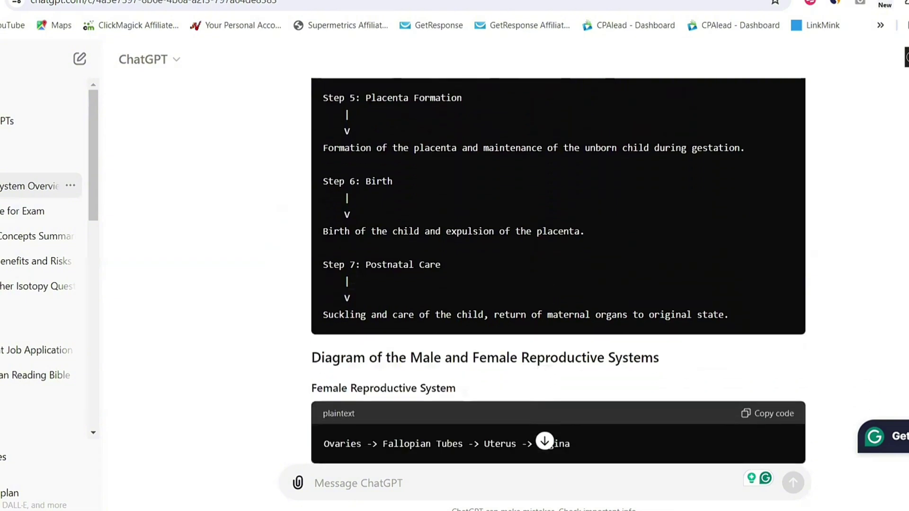
pyautogui.scroll(-2, 558, 271)
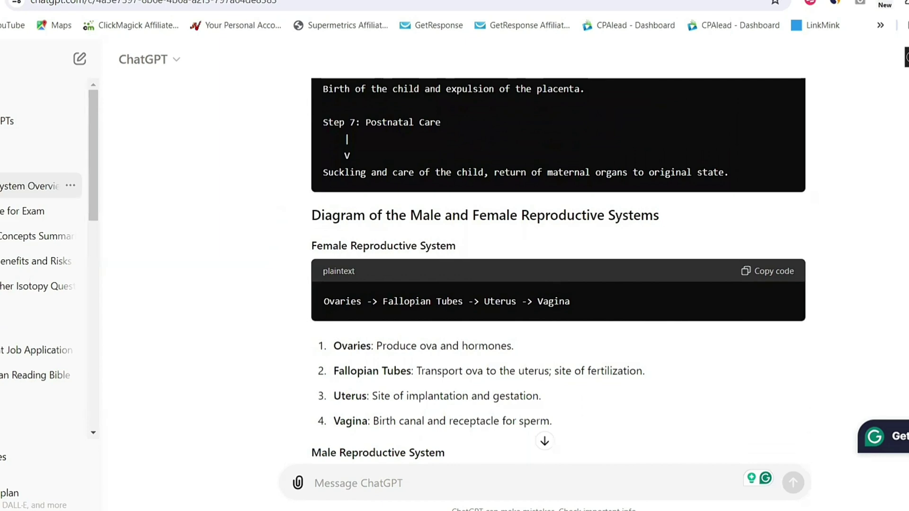
pyautogui.scroll(-3, 559, 271)
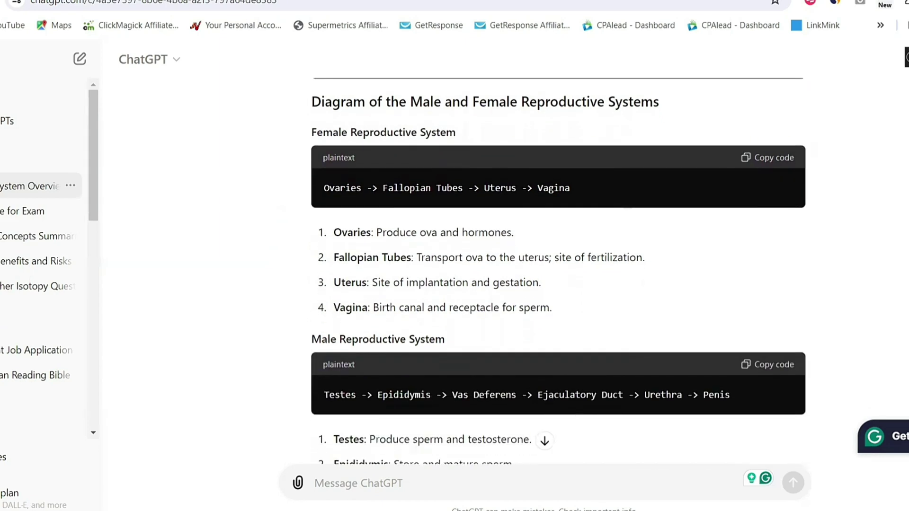
pyautogui.scroll(-1, 558, 271)
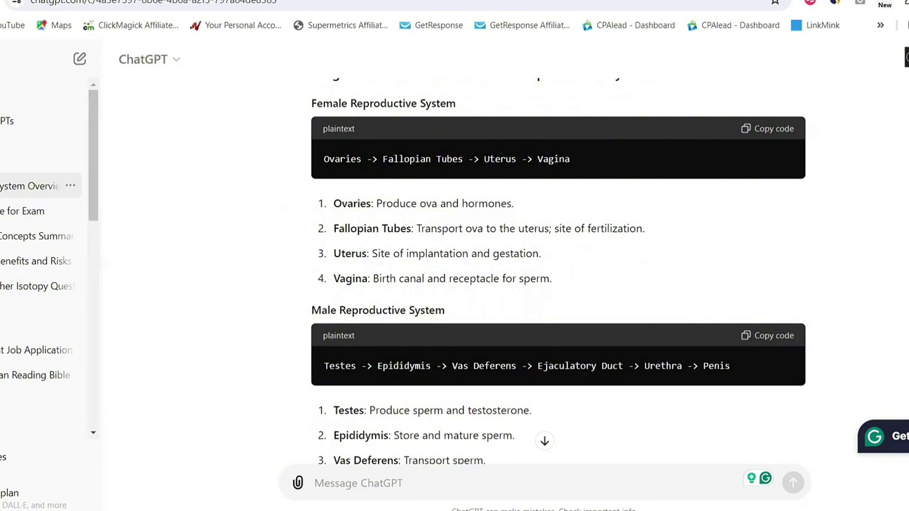
pyautogui.scroll(1, 559, 271)
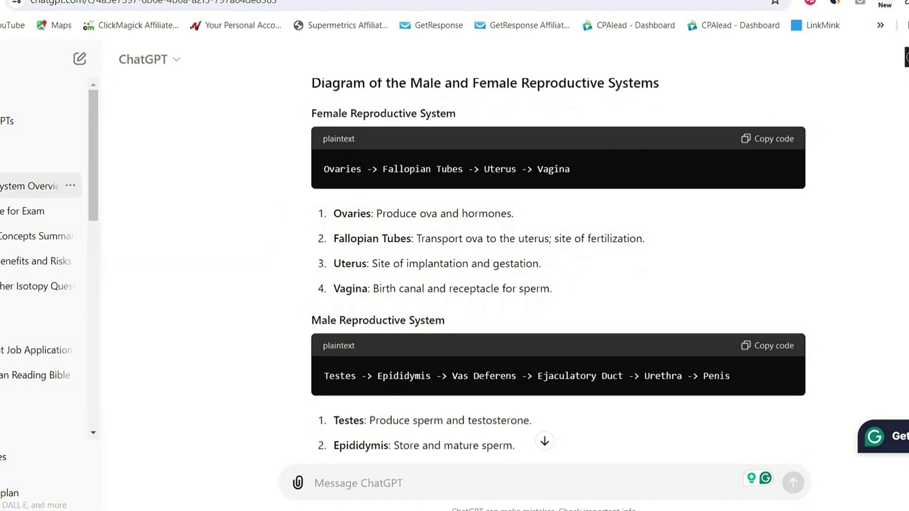
pyautogui.scroll(1, 558, 272)
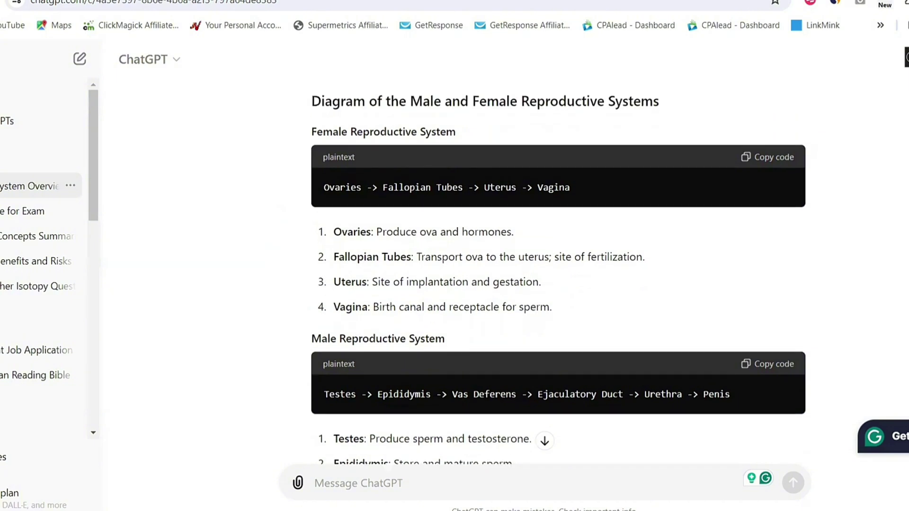
pyautogui.scroll(-4, 559, 271)
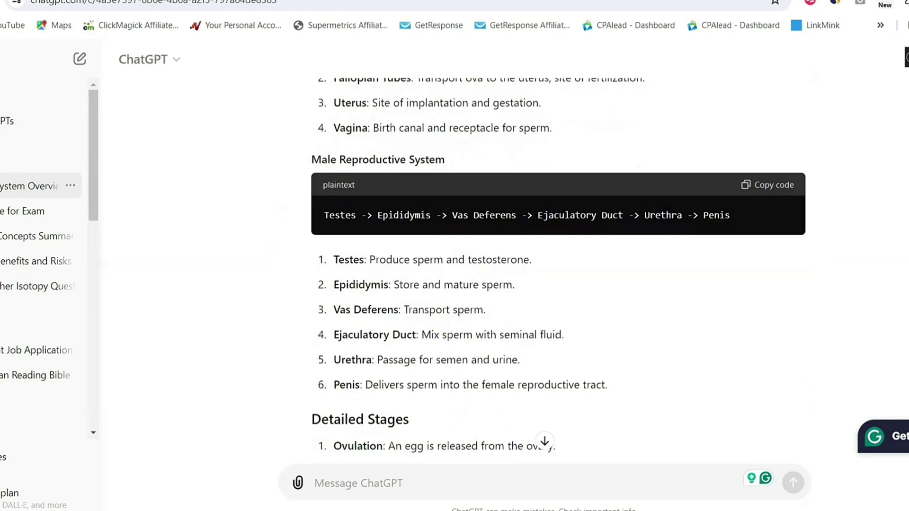
pyautogui.scroll(-5, 558, 271)
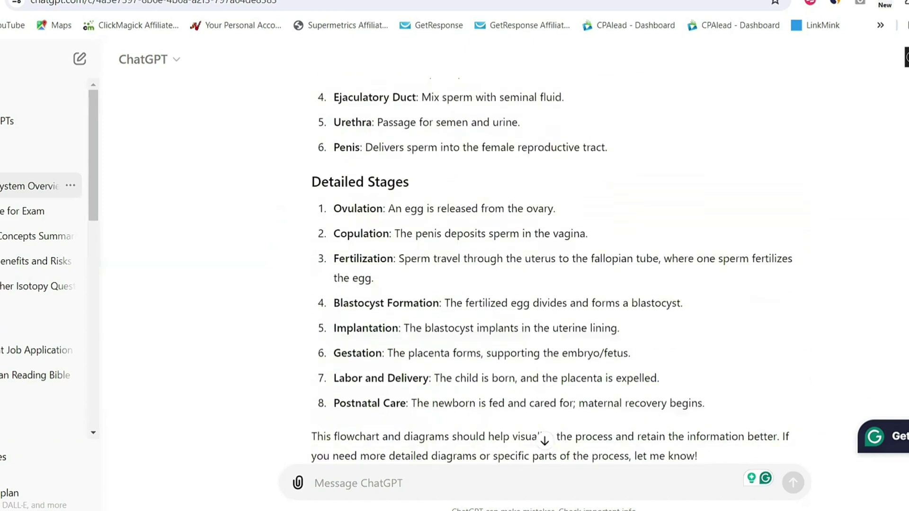
pyautogui.scroll(-1, 558, 271)
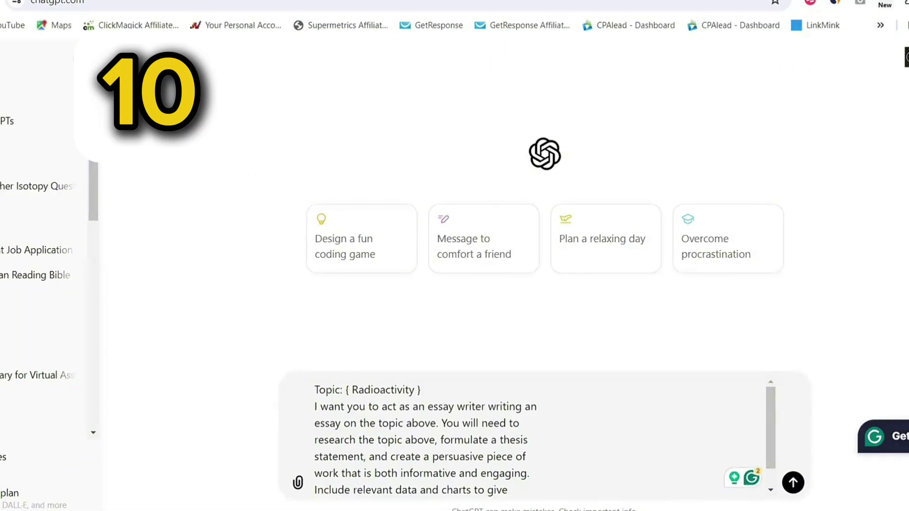
# Send the Radioactivity essay prompt asking for a thesis, persuasive content, data and charts.
pyautogui.moveTo(771, 403); pyautogui.dragTo(772, 416)
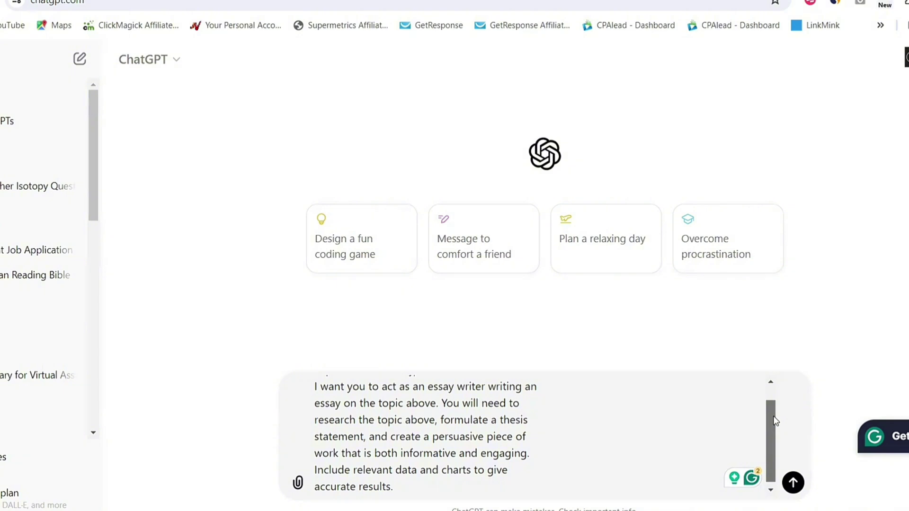
pyautogui.click(793, 483)
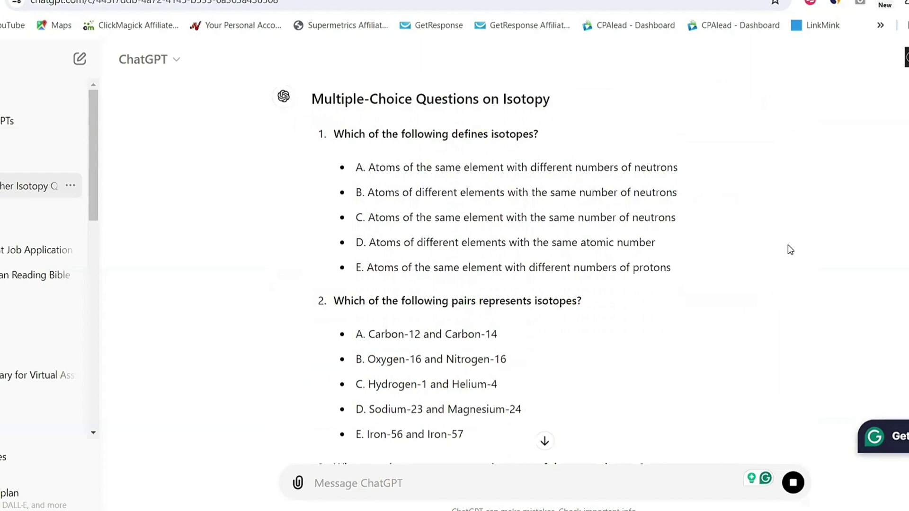
pyautogui.scroll(4, 790, 249)
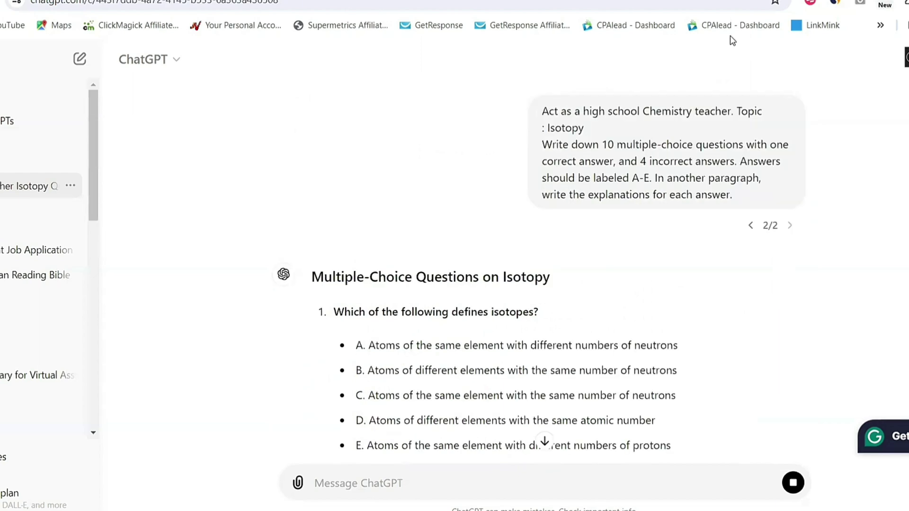
pyautogui.scroll(-15, 542, 270)
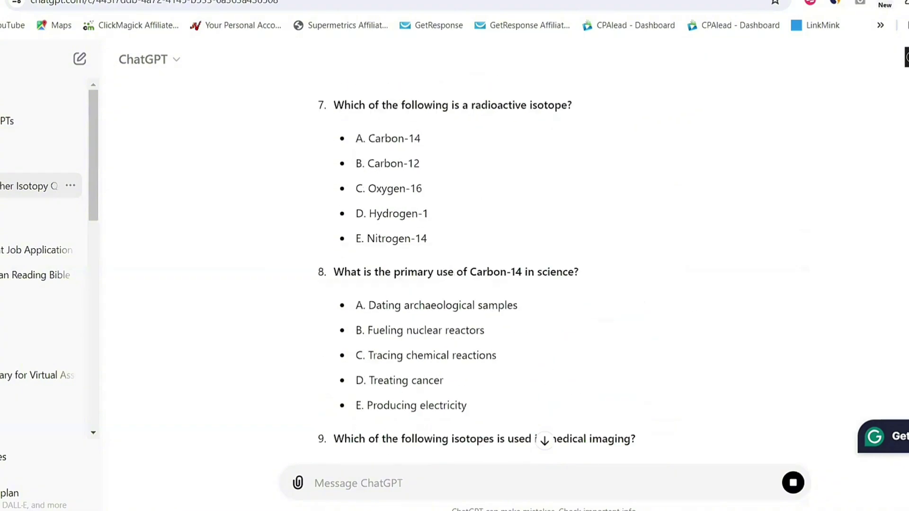
pyautogui.scroll(-2, 542, 270)
pyautogui.scroll(3, 542, 270)
pyautogui.scroll(-18, 543, 270)
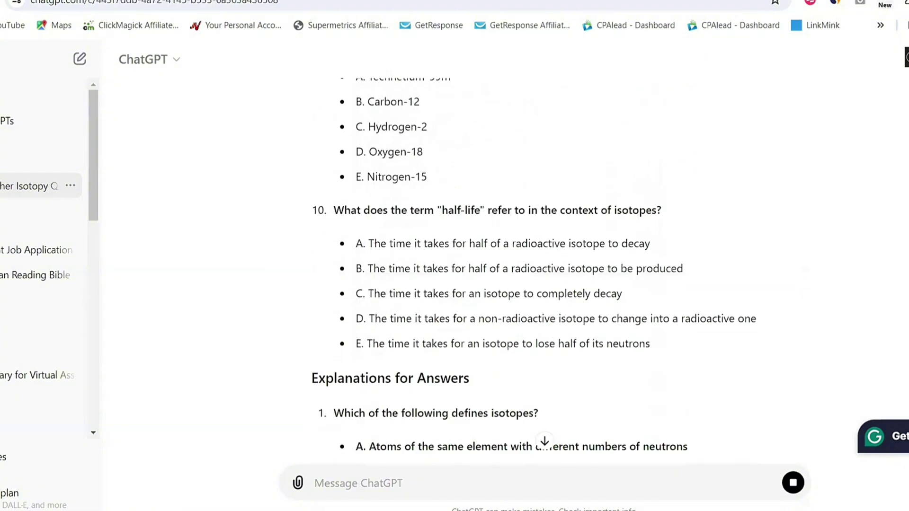